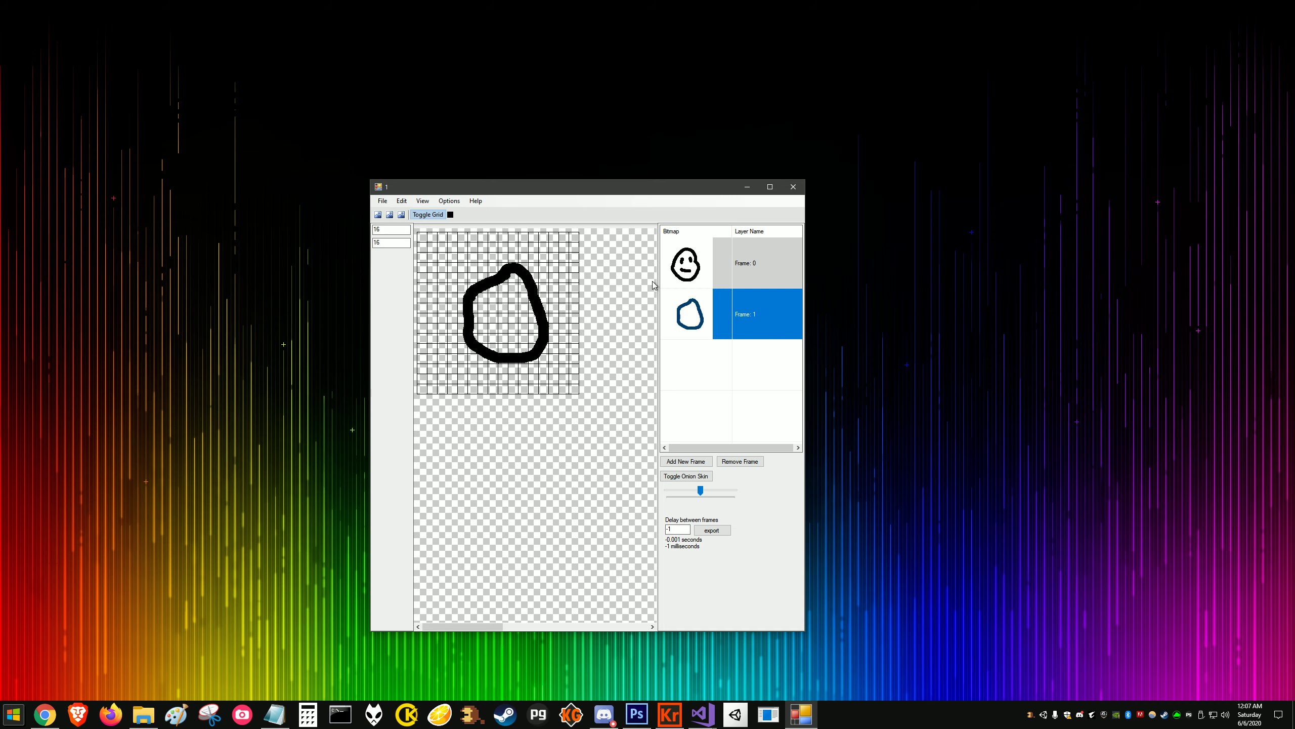
Step: Remove Frame 1 from the animation and select Frame 0 with the smiley face
click(686, 279)
click(693, 298)
click(739, 461)
click(689, 275)
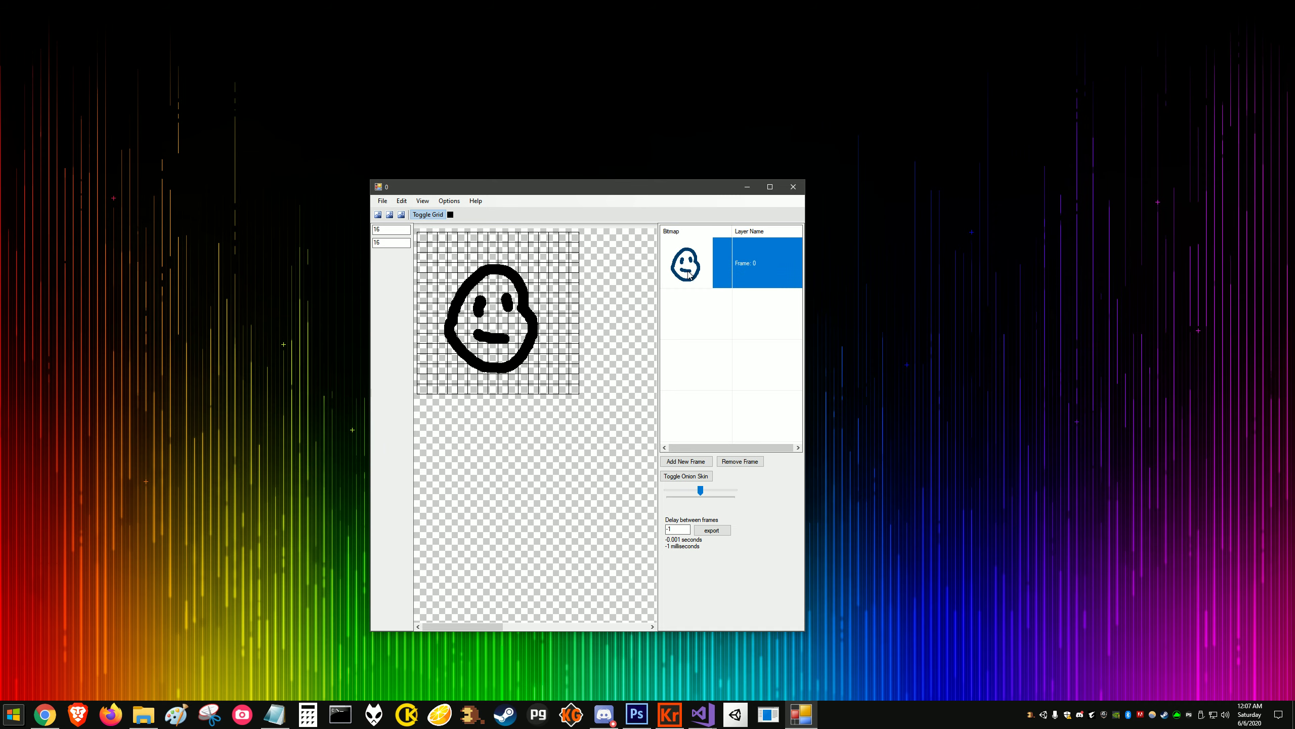
Step: Add a new Frame 1 with onion skinning enabled and draw a slightly shifted smiley face on it over the ghost of Frame 0
click(686, 461)
click(691, 326)
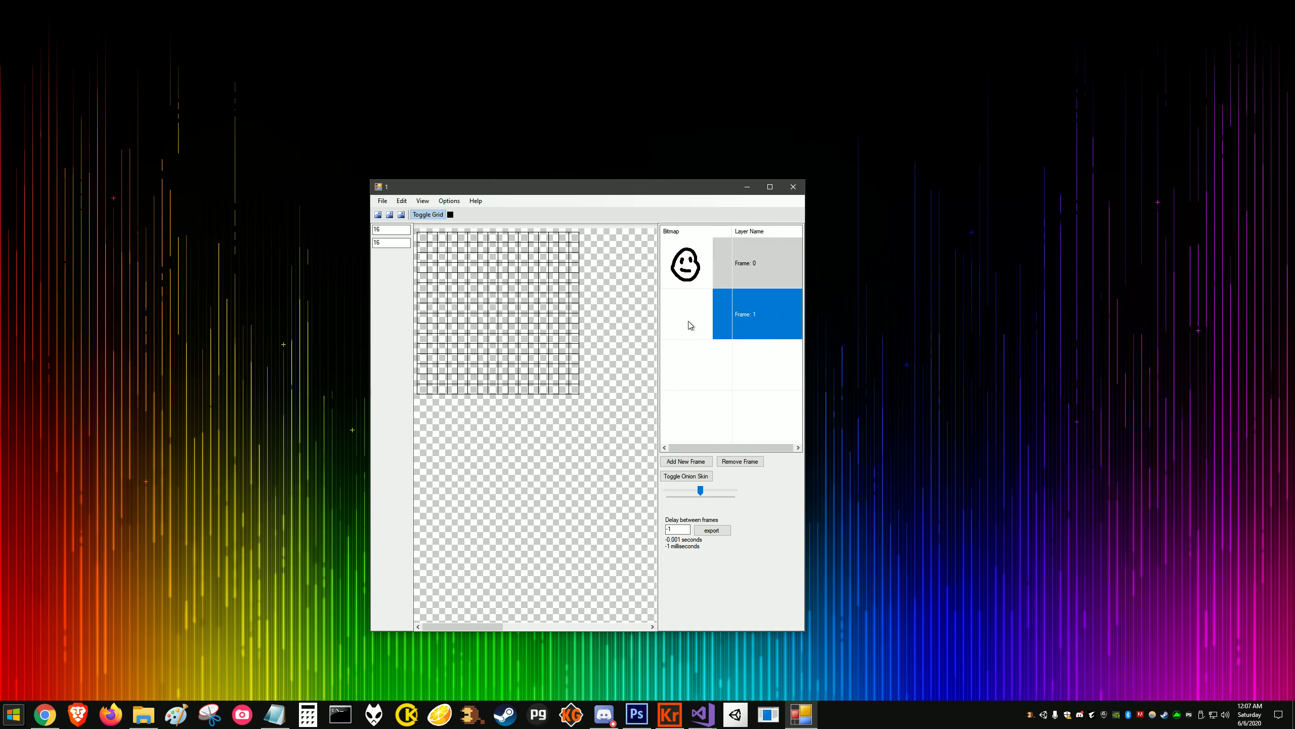
click(695, 478)
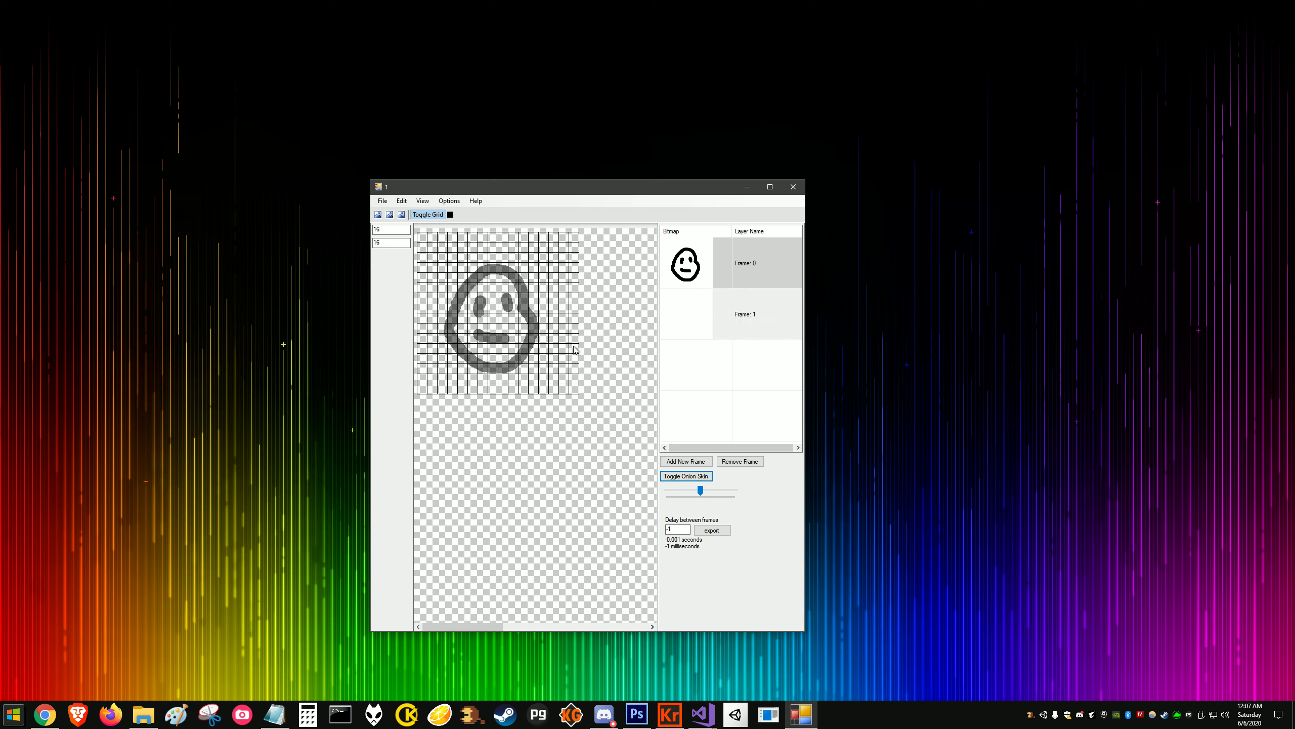
click(684, 278)
click(684, 312)
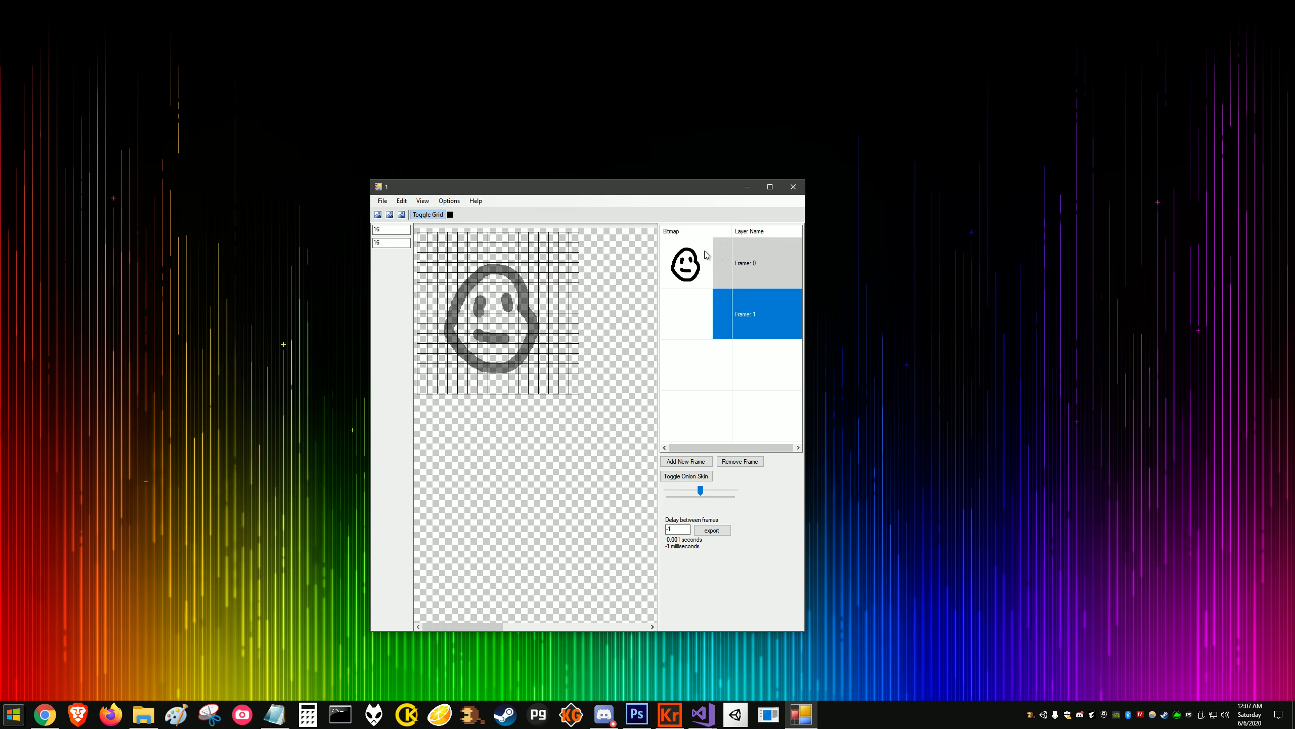
mouse_move(534, 309)
mouse_down()
mouse_move(506, 271)
mouse_move(474, 292)
mouse_move(462, 321)
mouse_move(479, 364)
mouse_move(505, 372)
mouse_move(531, 357)
mouse_move(532, 312)
mouse_move(491, 298)
mouse_move(488, 312)
mouse_move(516, 295)
mouse_move(490, 336)
mouse_move(518, 337)
mouse_up()
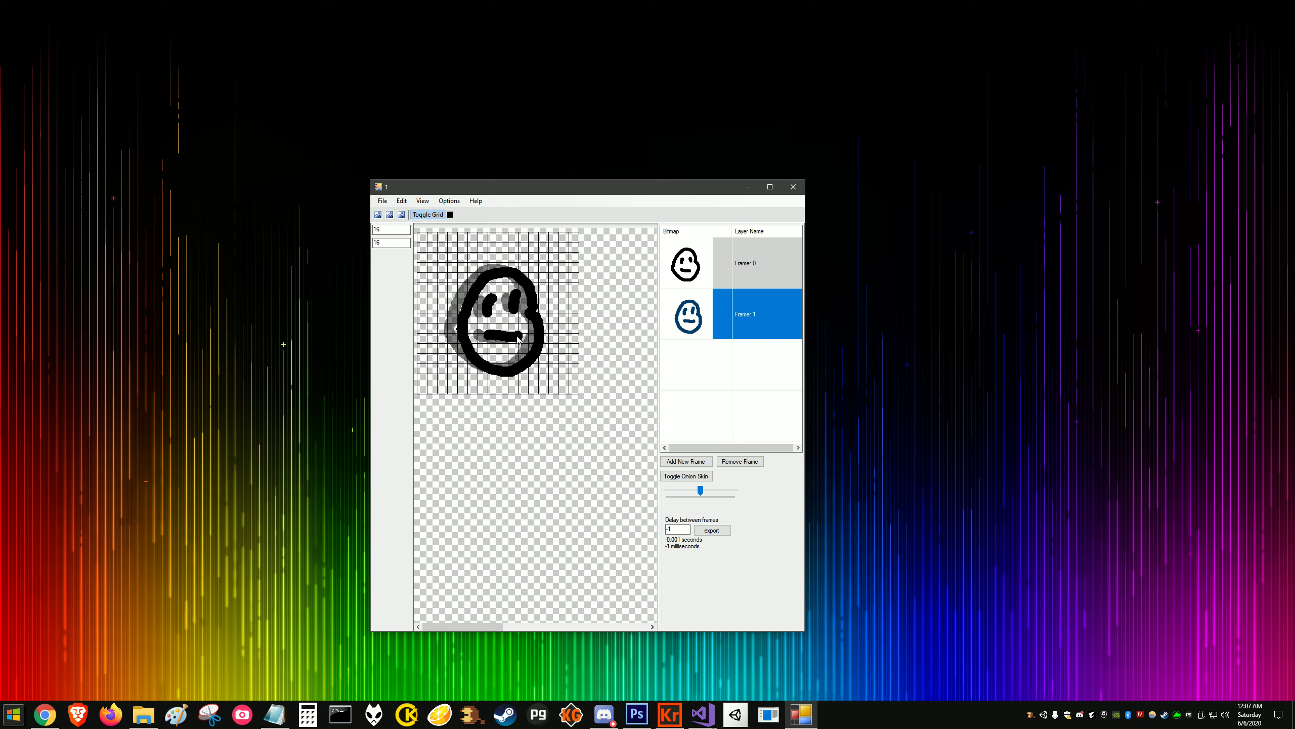
Step: Add more blank frames after Frame 1, checking the onion skin on neighbouring frames
click(694, 285)
click(693, 322)
click(692, 461)
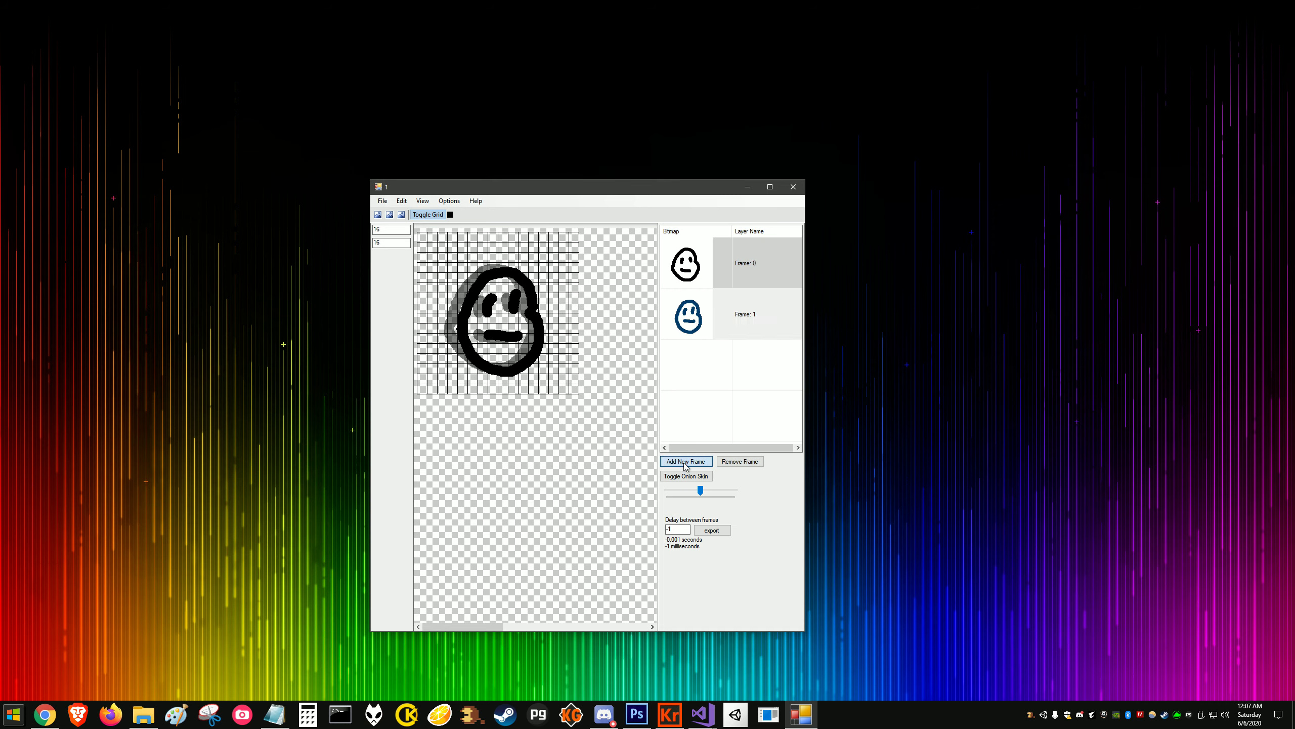
click(697, 387)
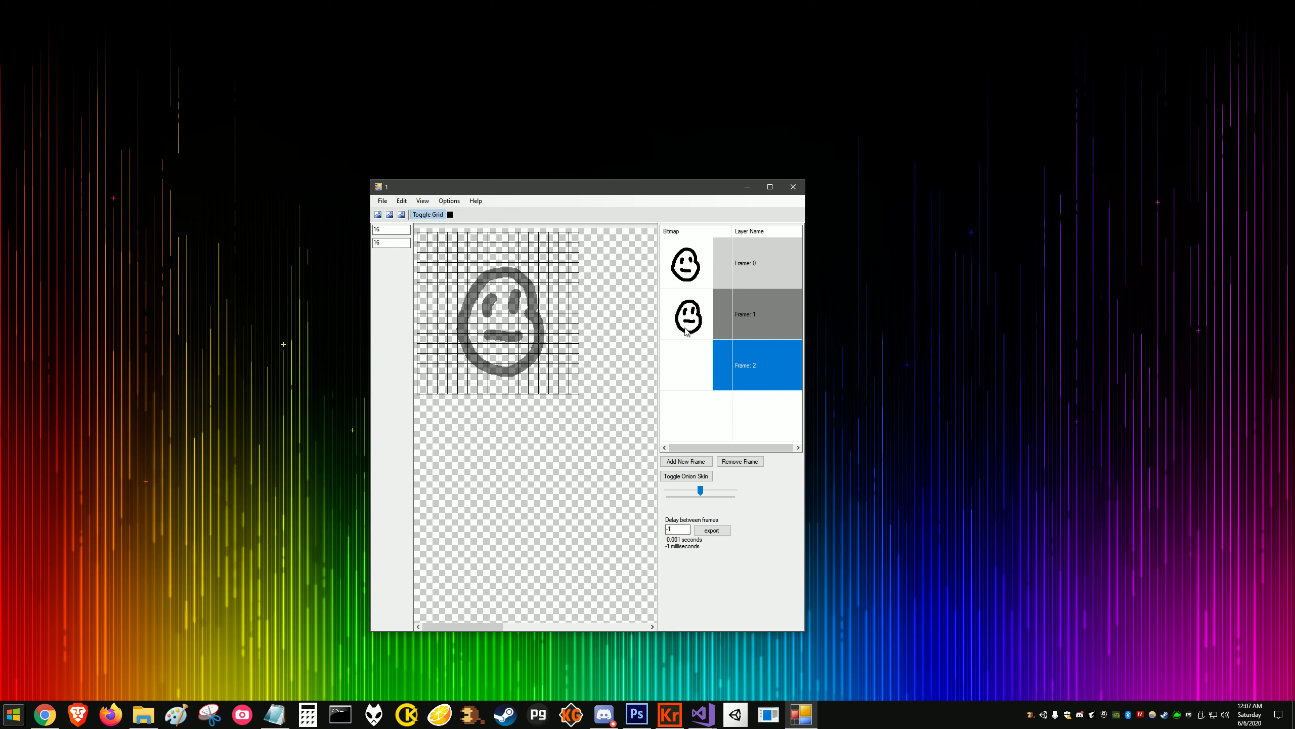
key(Up)
key(Up)
key(Down)
key(Down)
click(686, 461)
click(692, 415)
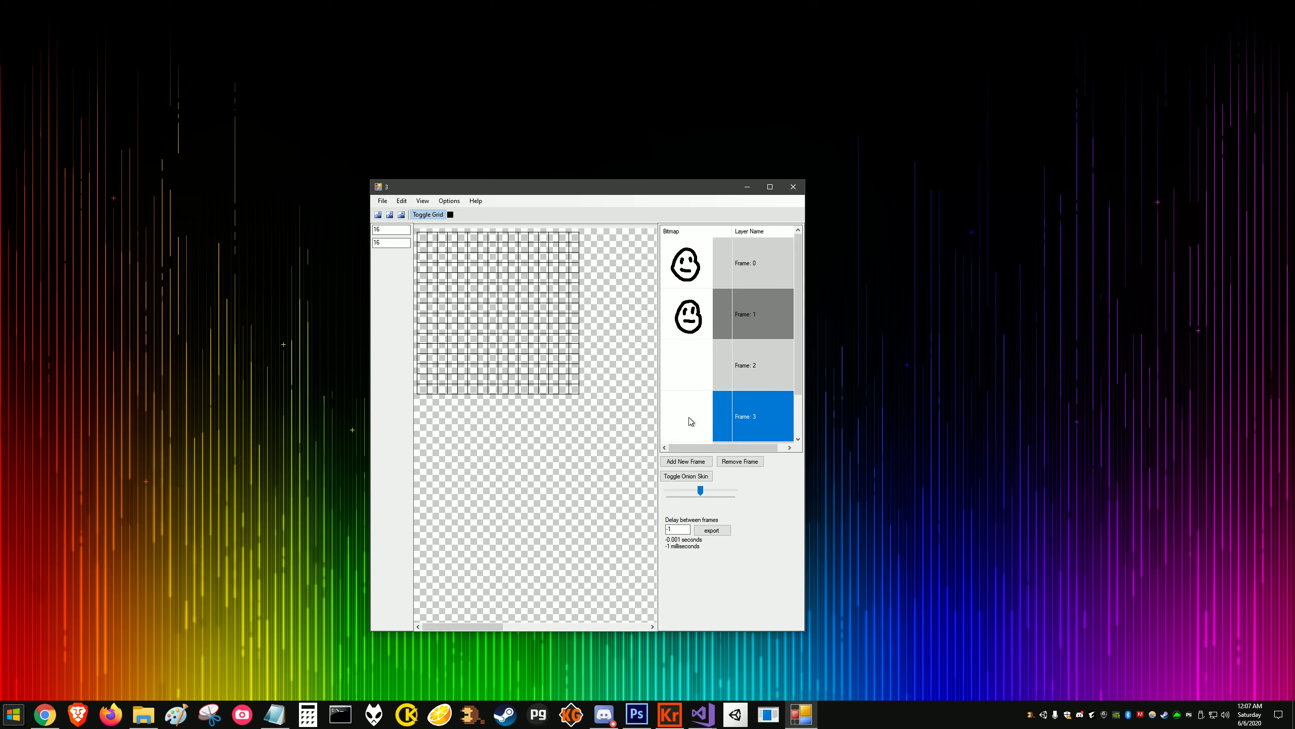
Step: Draw a face with a wider bottom, thicker eyes and a thick mouth on Frame 2, using Frame 1's onion skin as guide
click(699, 312)
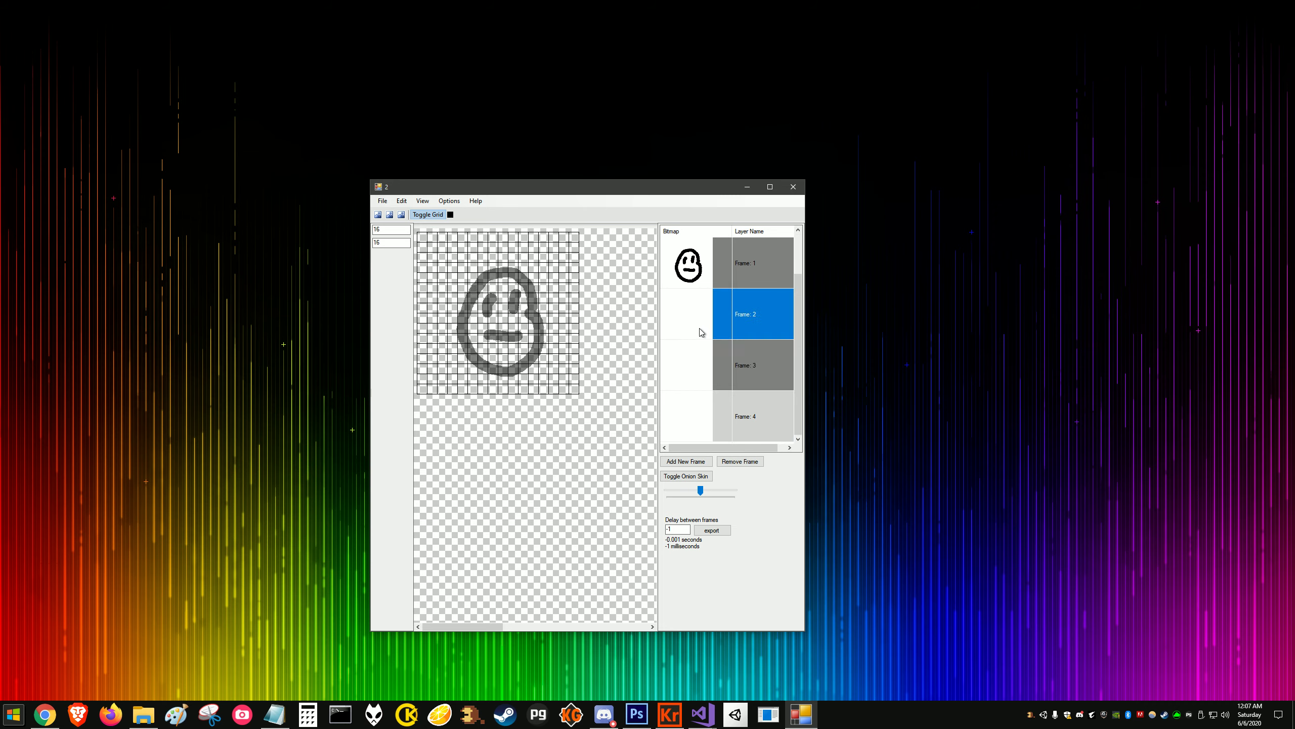
click(694, 360)
click(695, 278)
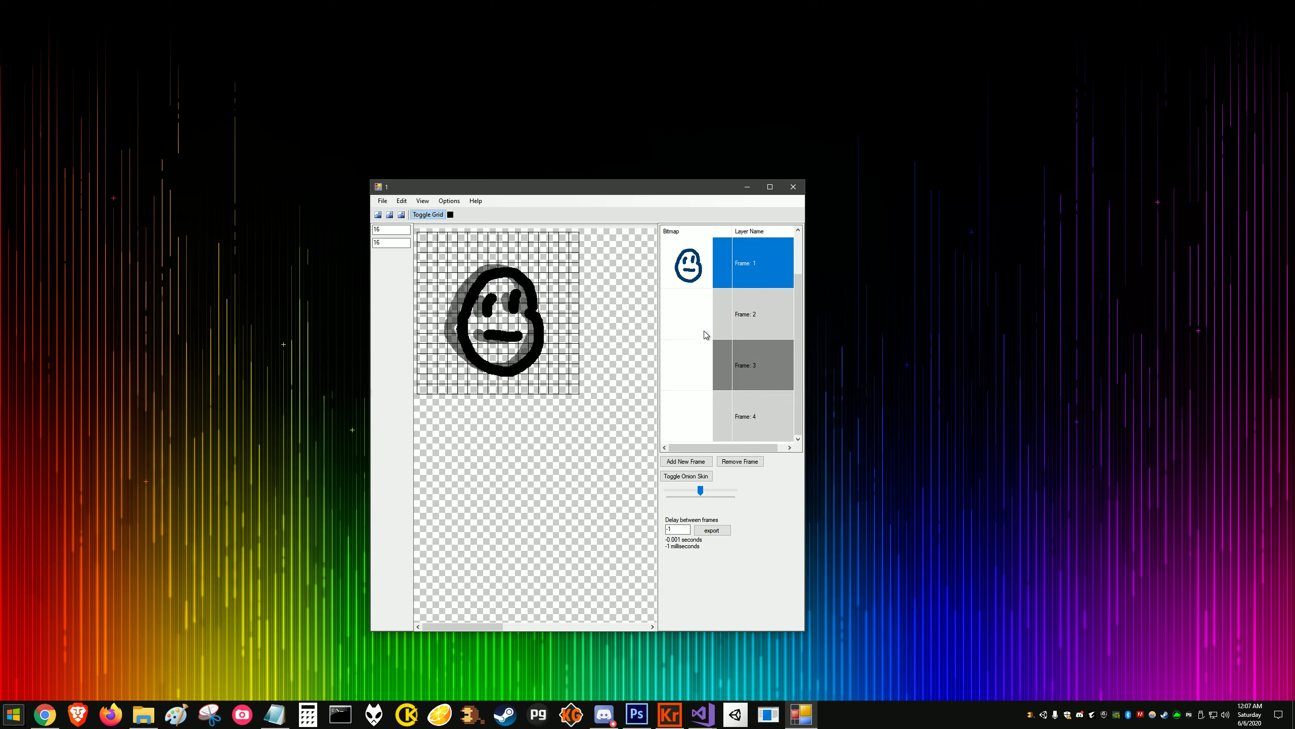
scroll(706, 336, up, 1)
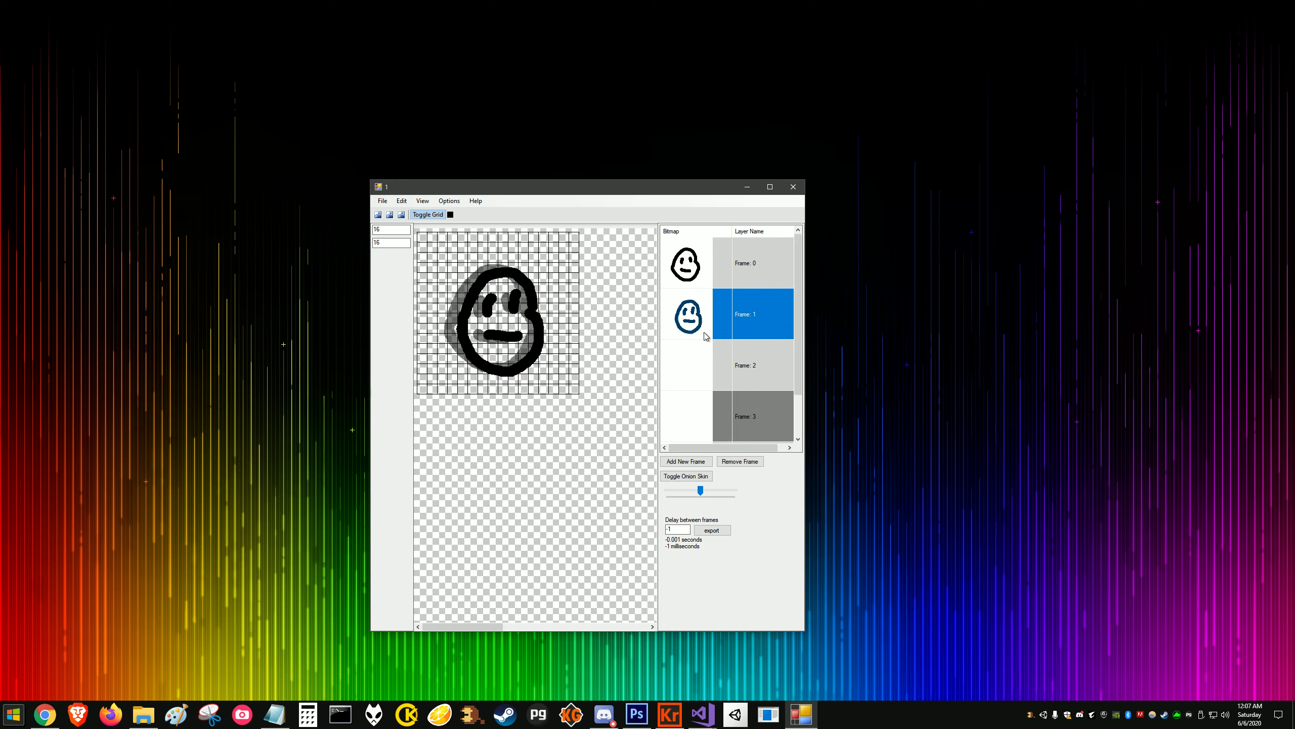
click(705, 274)
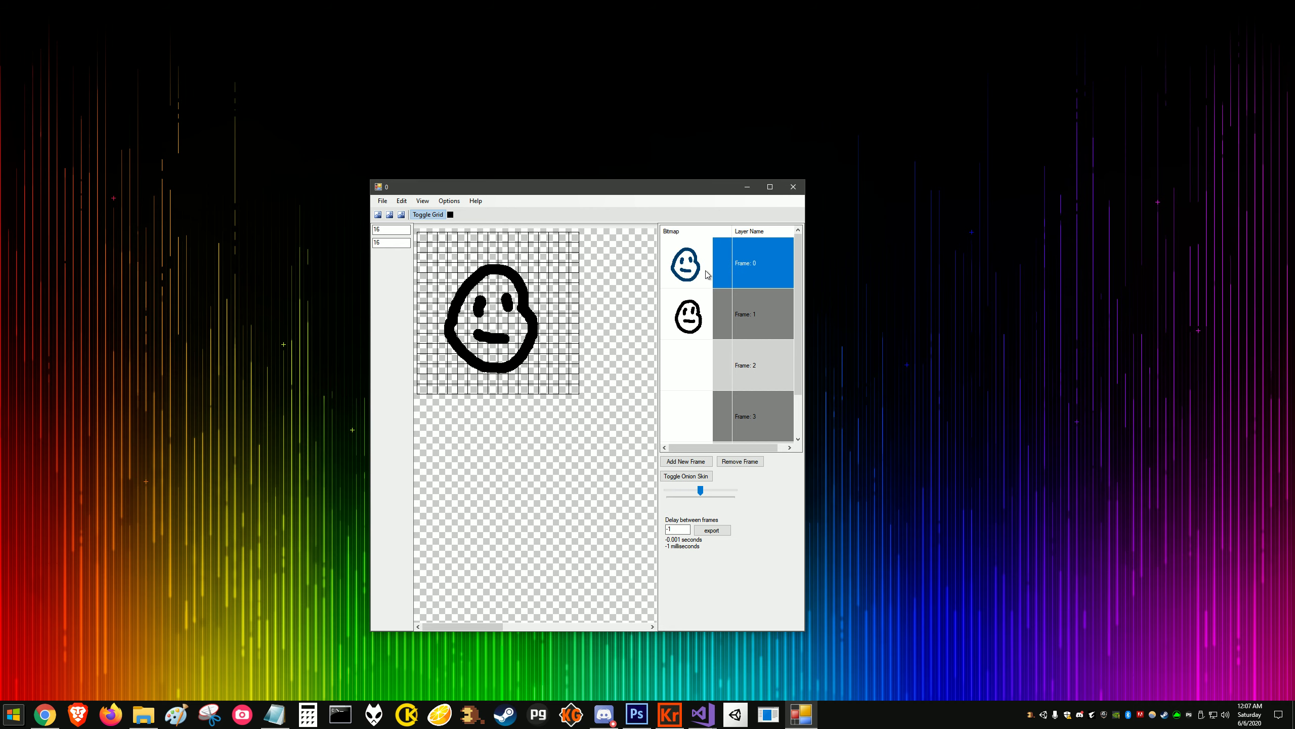
click(695, 366)
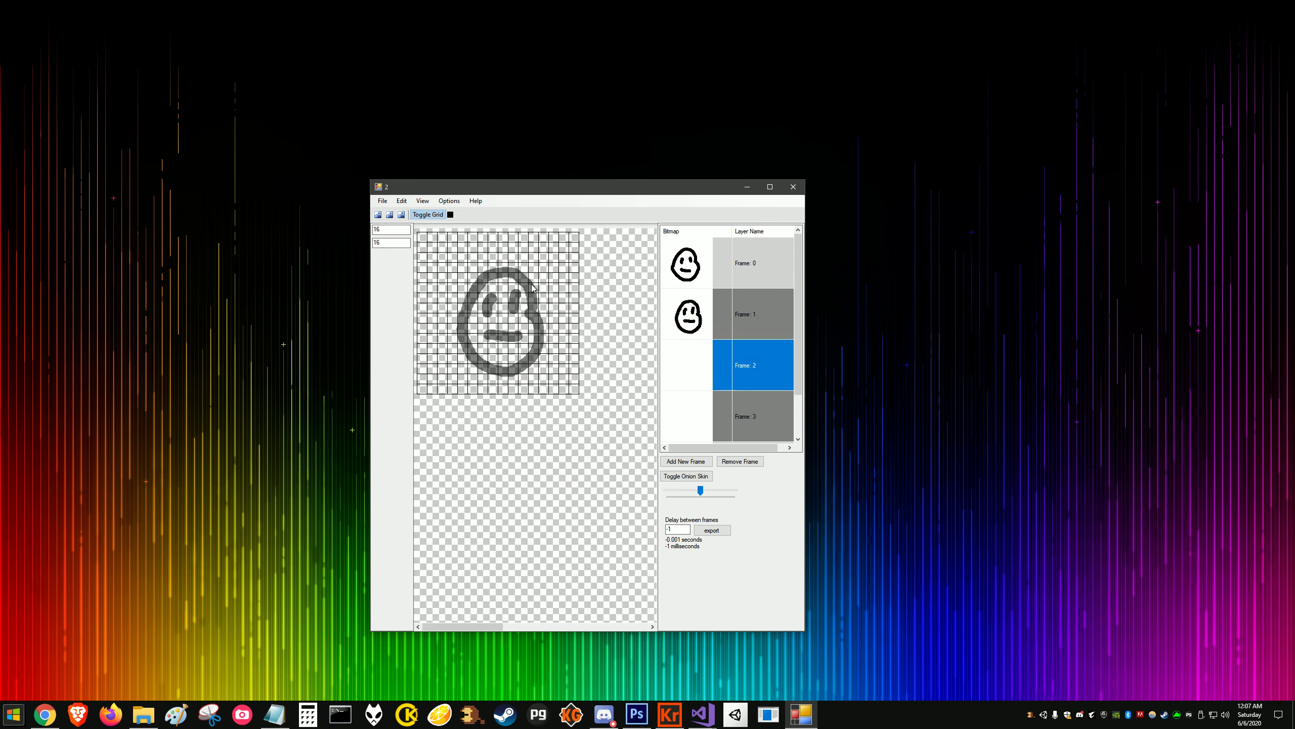
mouse_move(489, 276)
mouse_down()
mouse_move(457, 328)
mouse_move(465, 357)
mouse_move(492, 377)
mouse_move(545, 374)
mouse_move(560, 350)
mouse_move(526, 276)
mouse_move(507, 270)
mouse_move(492, 275)
mouse_move(485, 311)
mouse_move(530, 317)
mouse_move(523, 302)
mouse_move(512, 337)
mouse_up()
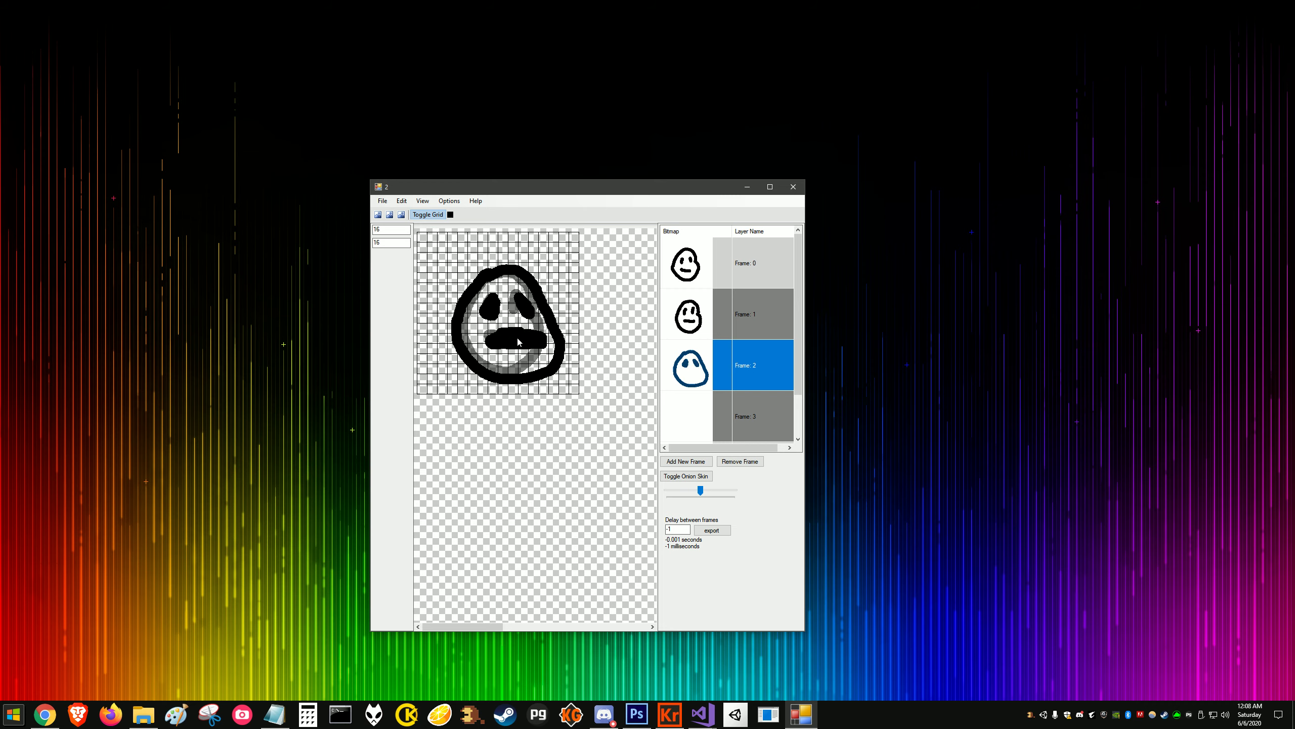
Step: Draw progressively larger faces with solid black eyes and mouths on Frames 3 and 4
click(696, 422)
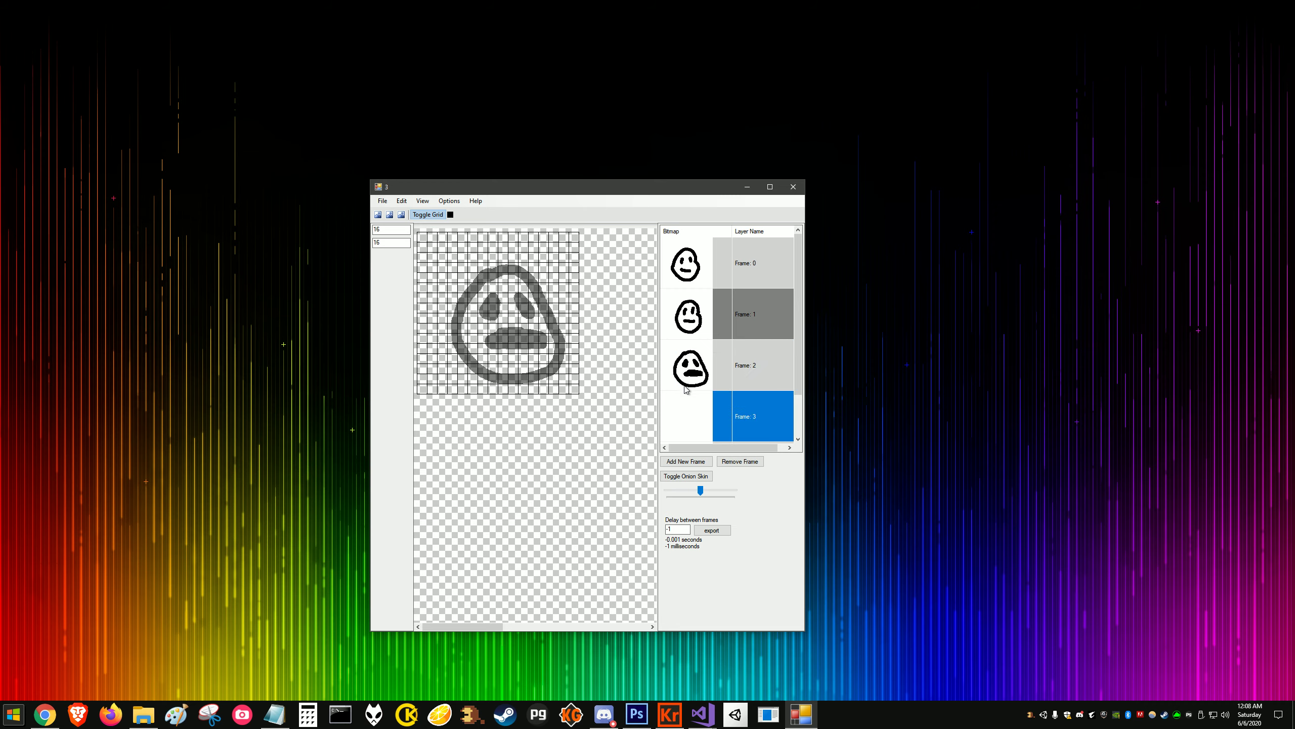
mouse_move(484, 271)
mouse_down()
mouse_move(456, 291)
mouse_move(445, 346)
mouse_move(474, 376)
mouse_move(525, 386)
mouse_move(563, 373)
mouse_move(578, 336)
mouse_move(564, 298)
mouse_move(536, 272)
mouse_move(499, 268)
mouse_move(461, 271)
mouse_move(457, 283)
mouse_move(489, 319)
mouse_move(507, 304)
mouse_move(493, 304)
mouse_move(556, 313)
mouse_move(532, 308)
mouse_move(546, 315)
mouse_move(488, 349)
mouse_move(552, 346)
mouse_move(530, 333)
mouse_move(492, 339)
mouse_move(535, 351)
mouse_up()
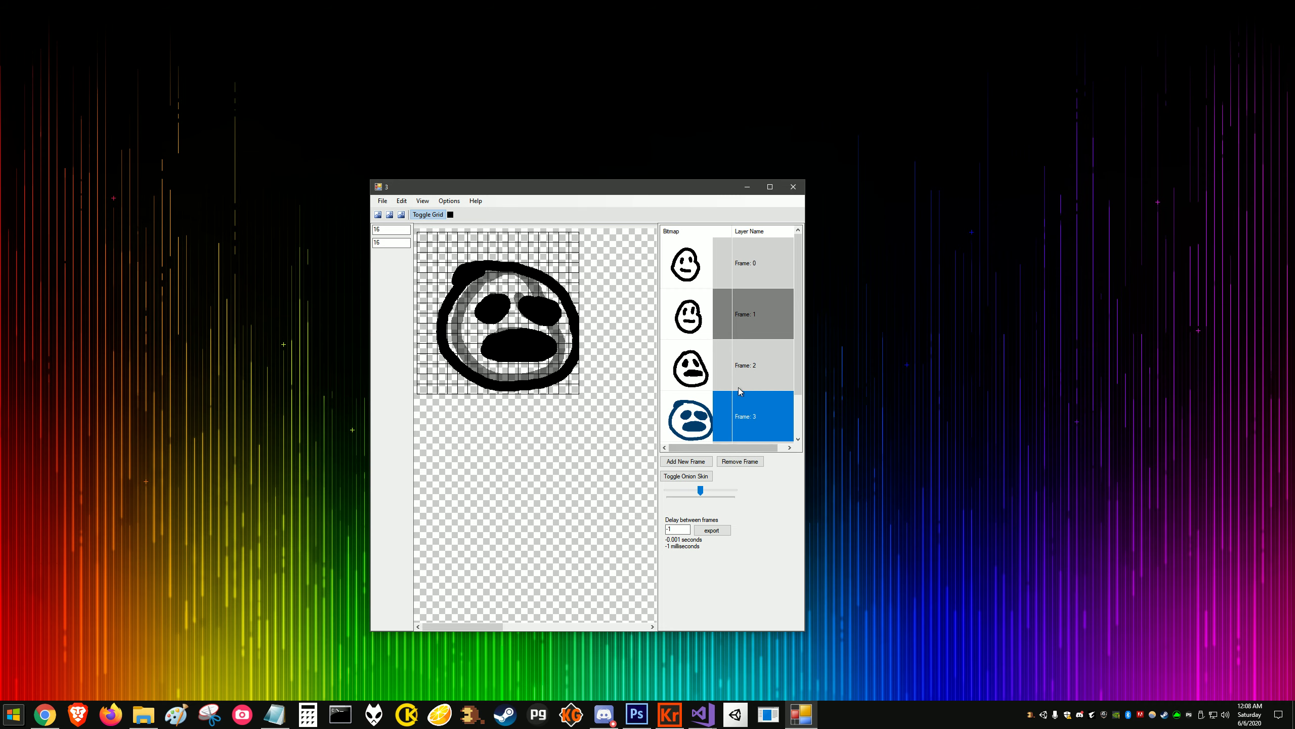
click(709, 378)
click(692, 423)
click(676, 402)
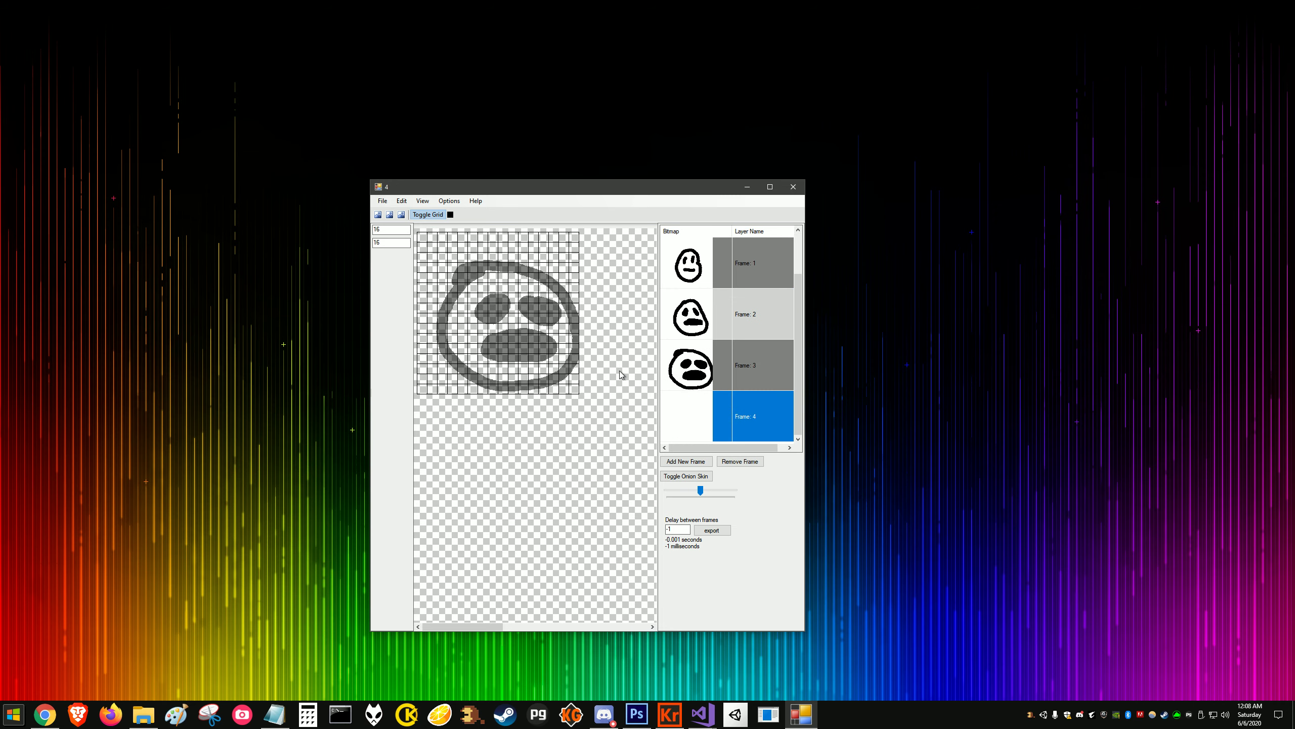
mouse_move(479, 261)
mouse_down()
mouse_move(430, 302)
mouse_move(427, 336)
mouse_move(447, 367)
mouse_move(527, 389)
mouse_move(564, 373)
mouse_move(578, 320)
mouse_move(560, 264)
mouse_move(490, 252)
mouse_move(467, 259)
mouse_move(469, 313)
mouse_move(490, 309)
mouse_move(498, 293)
mouse_move(485, 284)
mouse_move(462, 295)
mouse_move(521, 296)
mouse_move(542, 316)
mouse_move(561, 309)
mouse_move(530, 296)
mouse_move(552, 304)
mouse_move(539, 297)
mouse_move(477, 351)
mouse_move(515, 364)
mouse_move(550, 355)
mouse_move(521, 329)
mouse_move(477, 343)
mouse_move(546, 362)
mouse_move(528, 342)
mouse_move(493, 338)
mouse_move(550, 351)
mouse_move(487, 345)
mouse_up()
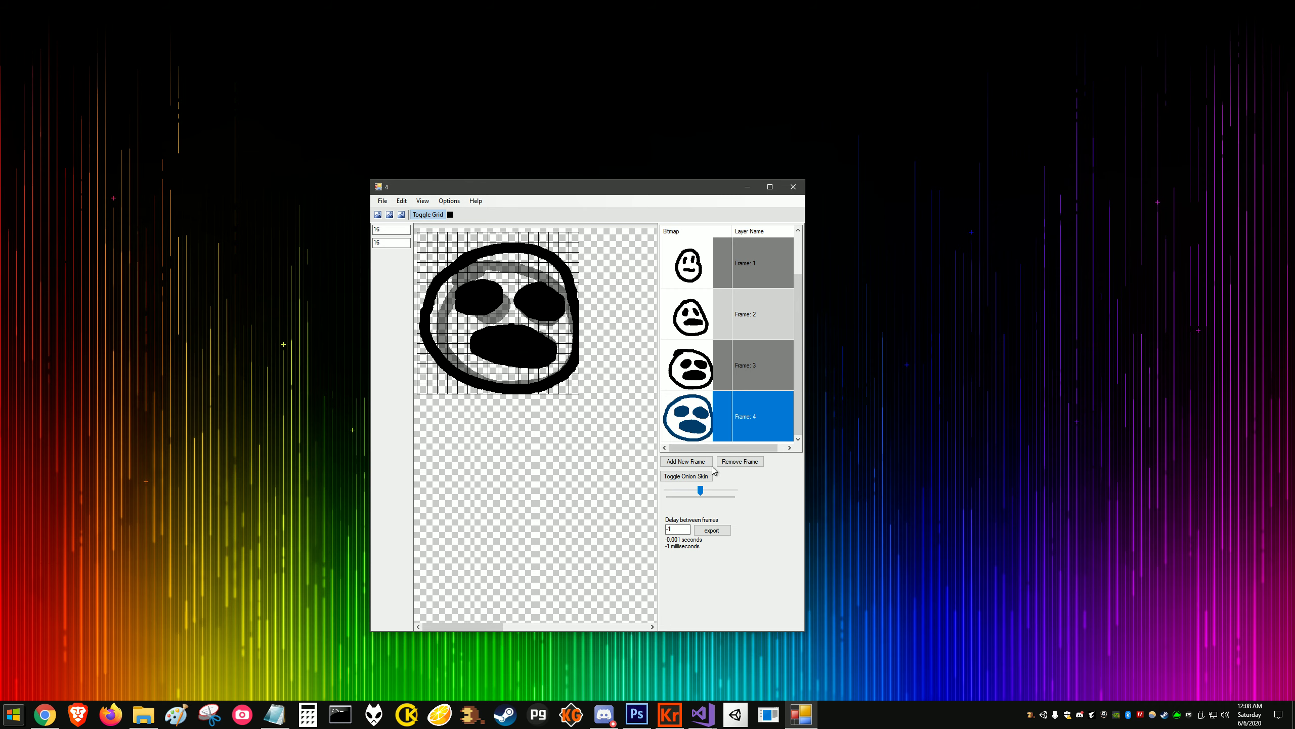
Step: Add a blank Frame 5 and raise the onion skin opacity slightly, switching onion skinning off and on again
click(688, 461)
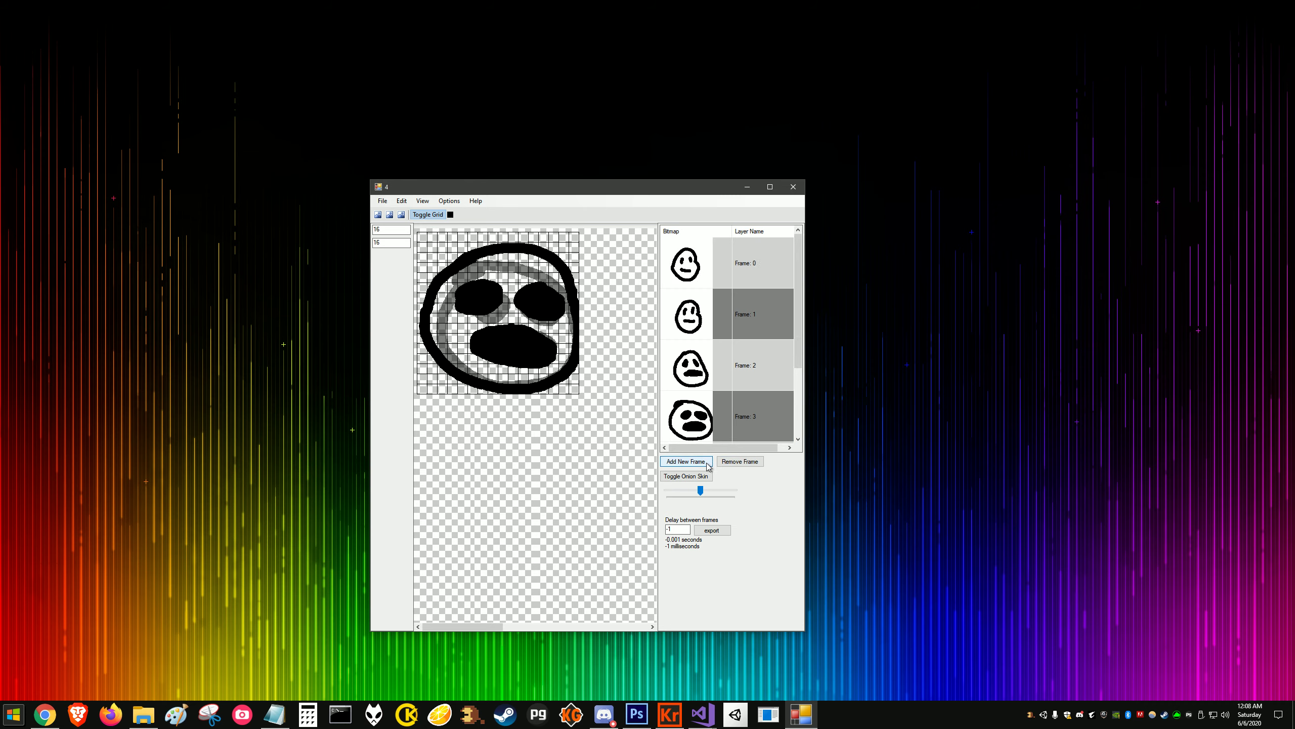
click(700, 420)
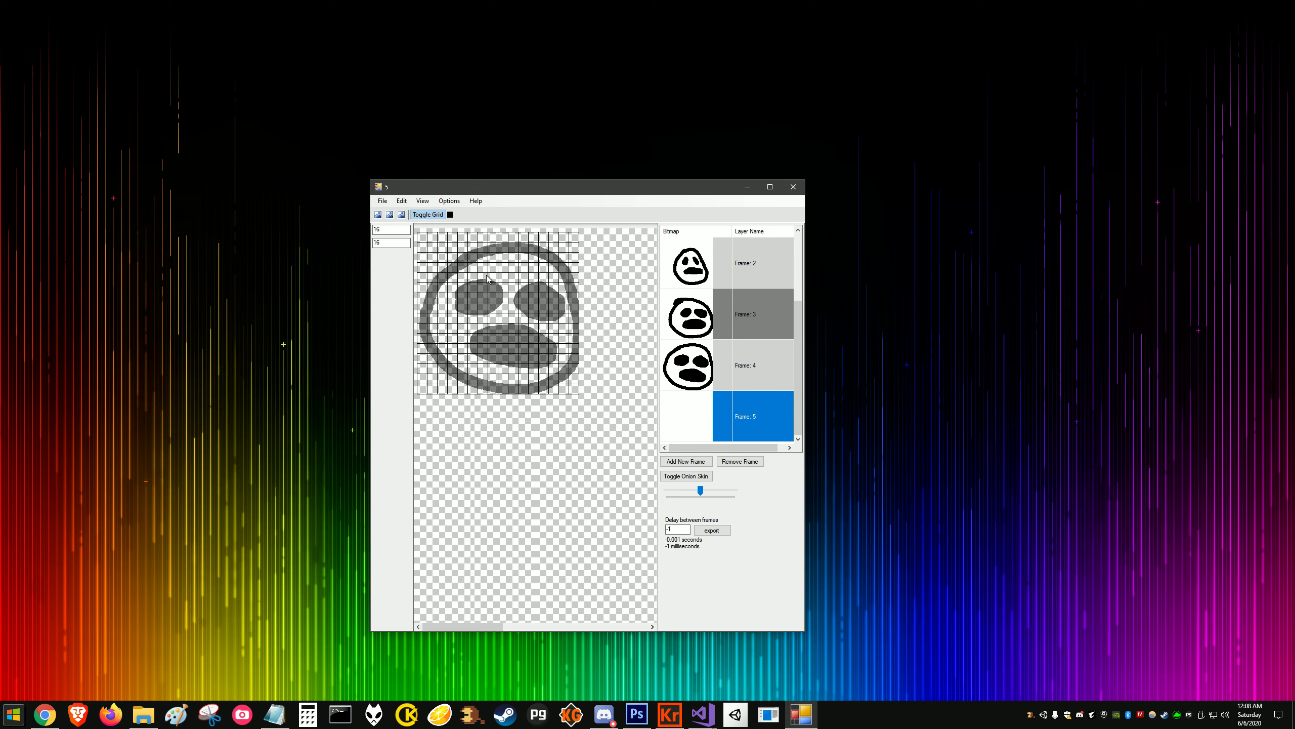
mouse_move(702, 488)
mouse_down()
mouse_move(686, 493)
mouse_move(734, 492)
mouse_move(709, 493)
mouse_up()
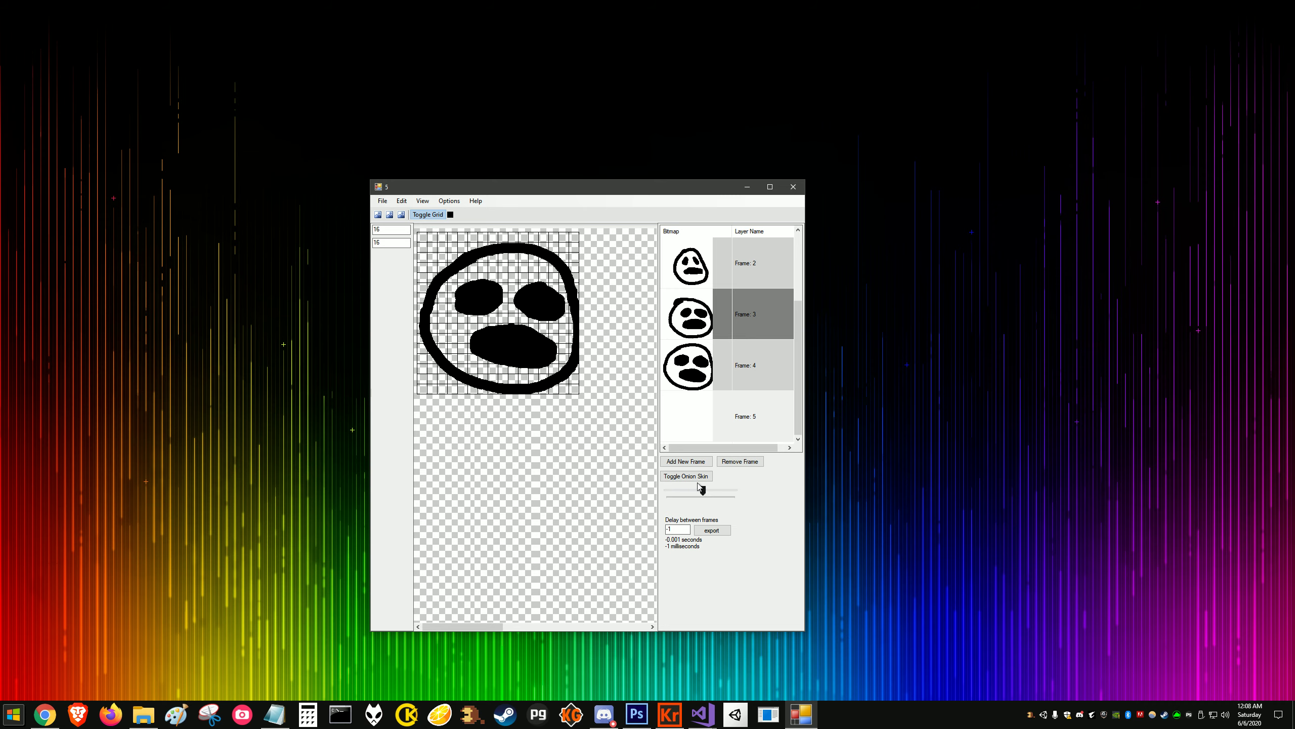
click(695, 479)
click(696, 479)
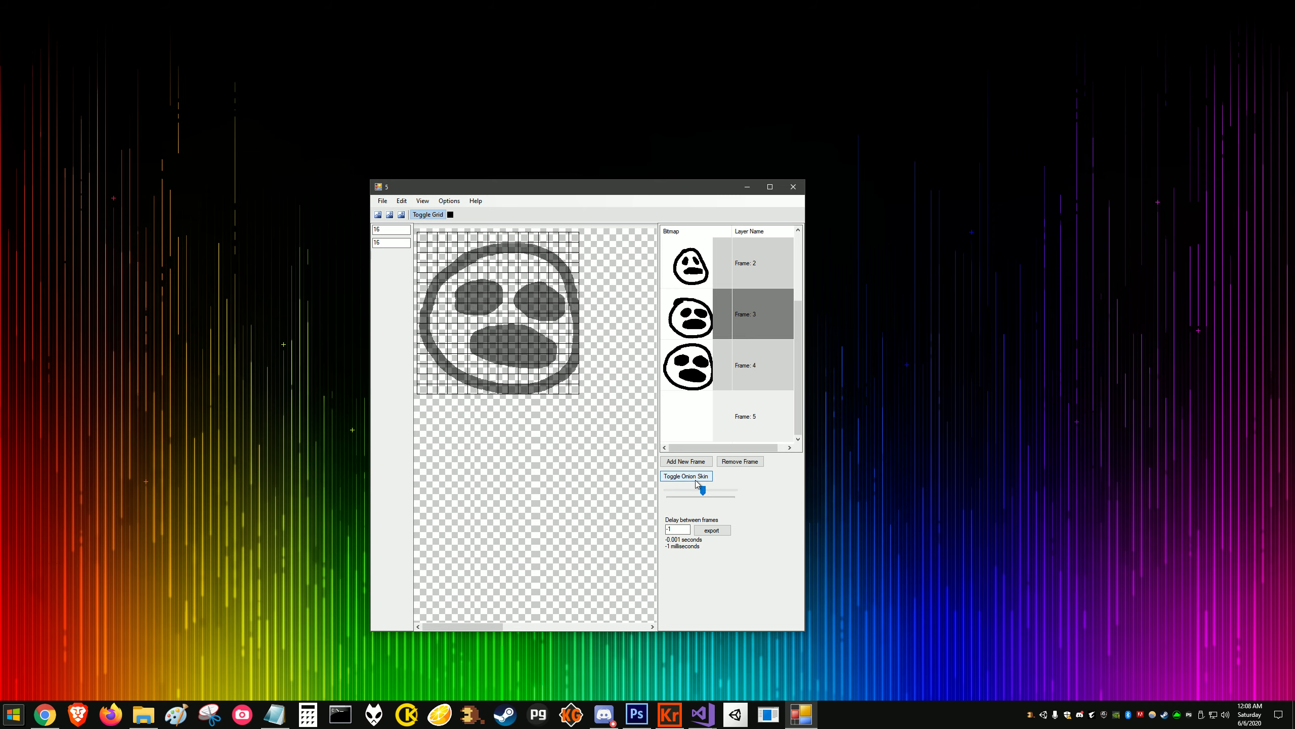
Step: Review Frames 2 to 4, then draw jagged explosion lines across the whole canvas of Frame 5
click(697, 376)
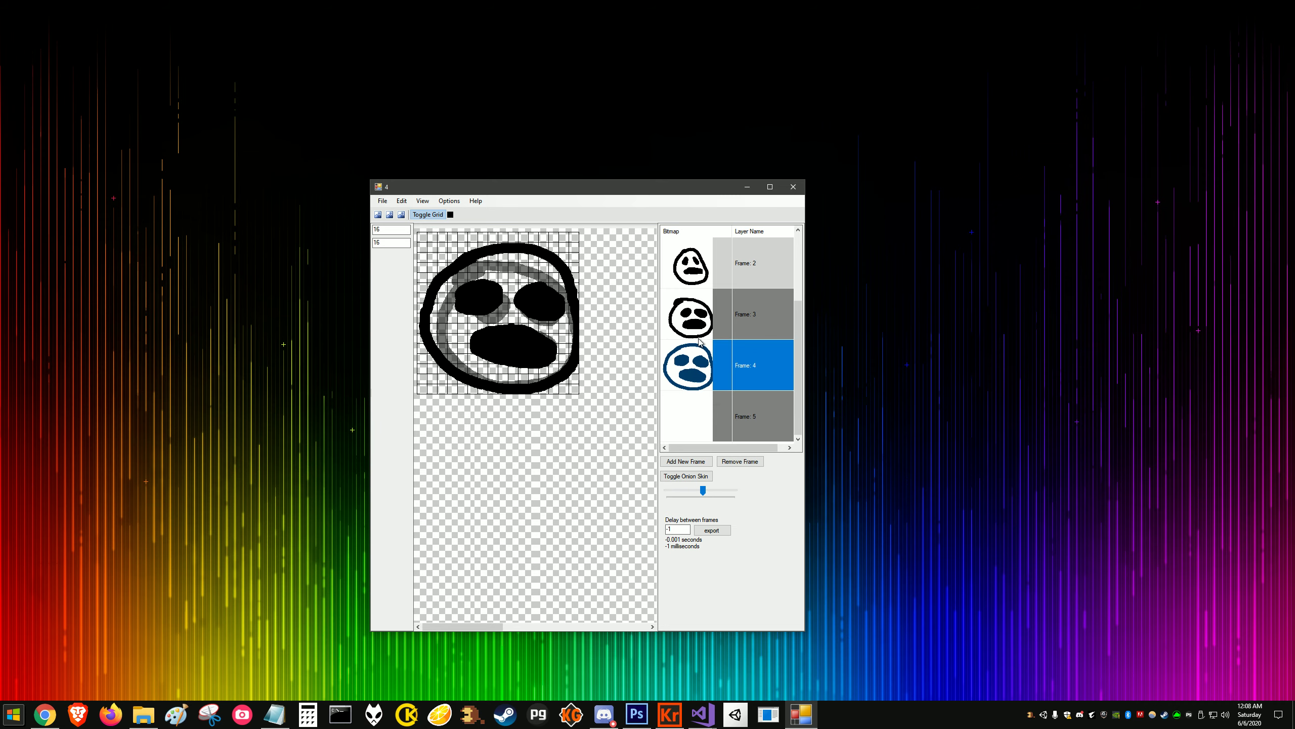
click(702, 319)
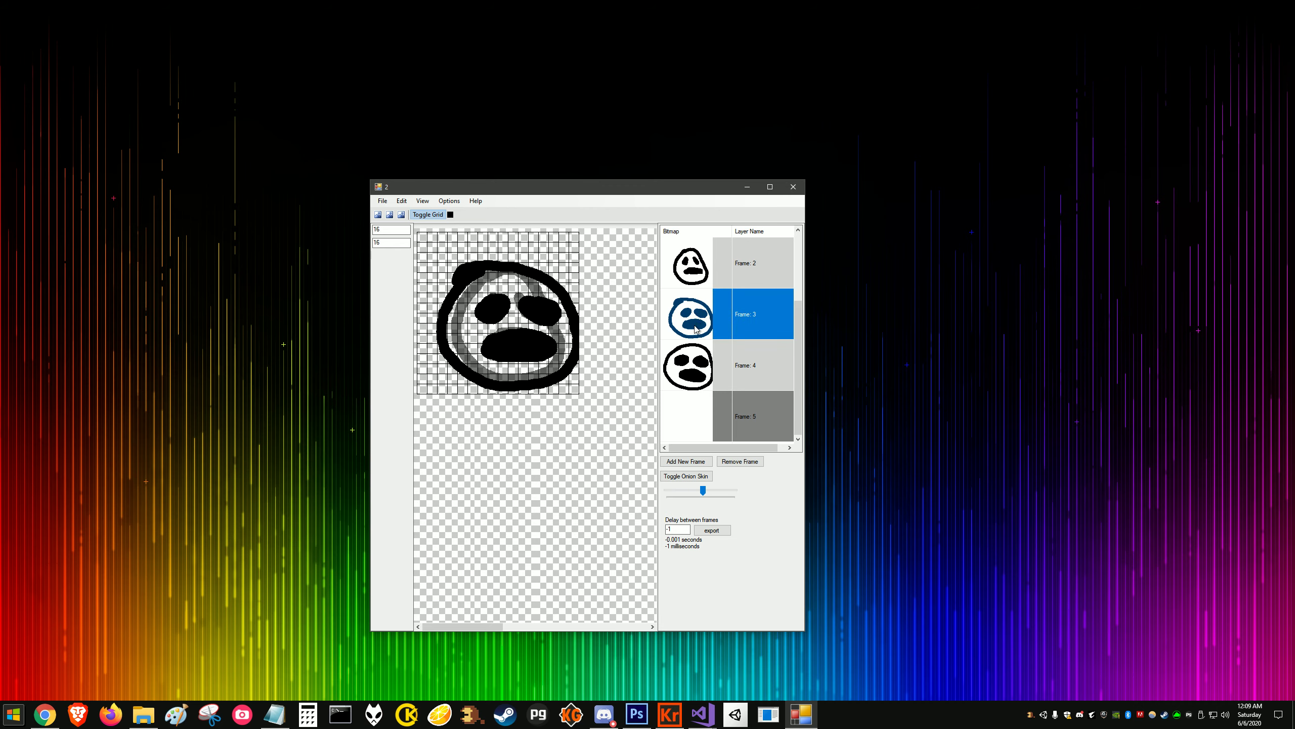
key(Up)
key(Down)
key(Down)
key(Down)
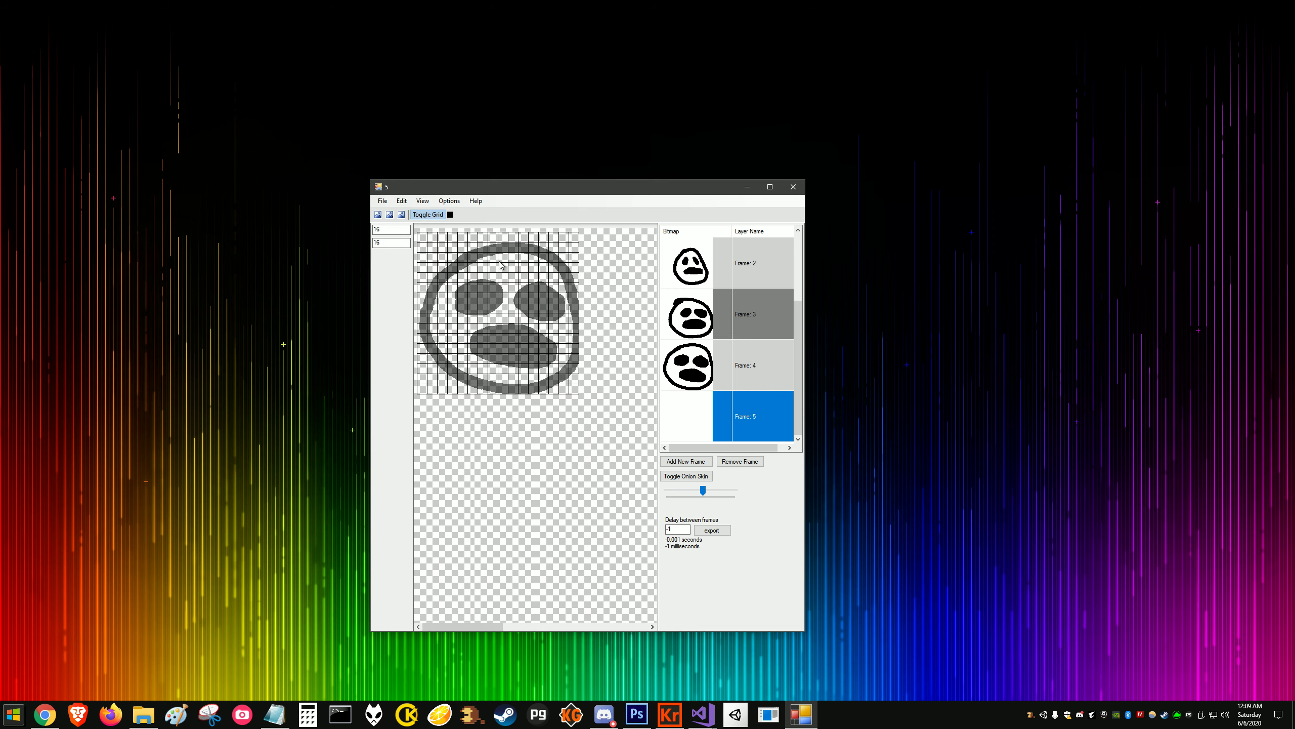
mouse_move(502, 250)
mouse_down()
mouse_move(456, 241)
mouse_move(467, 260)
mouse_move(425, 260)
mouse_move(440, 275)
mouse_move(407, 320)
mouse_up()
mouse_move(488, 386)
mouse_down()
mouse_move(561, 388)
mouse_move(564, 357)
mouse_move(590, 331)
mouse_move(585, 266)
mouse_move(494, 239)
mouse_move(494, 277)
mouse_move(470, 288)
mouse_move(458, 330)
mouse_move(468, 359)
mouse_move(535, 379)
mouse_move(551, 282)
mouse_move(496, 309)
mouse_move(517, 324)
mouse_up()
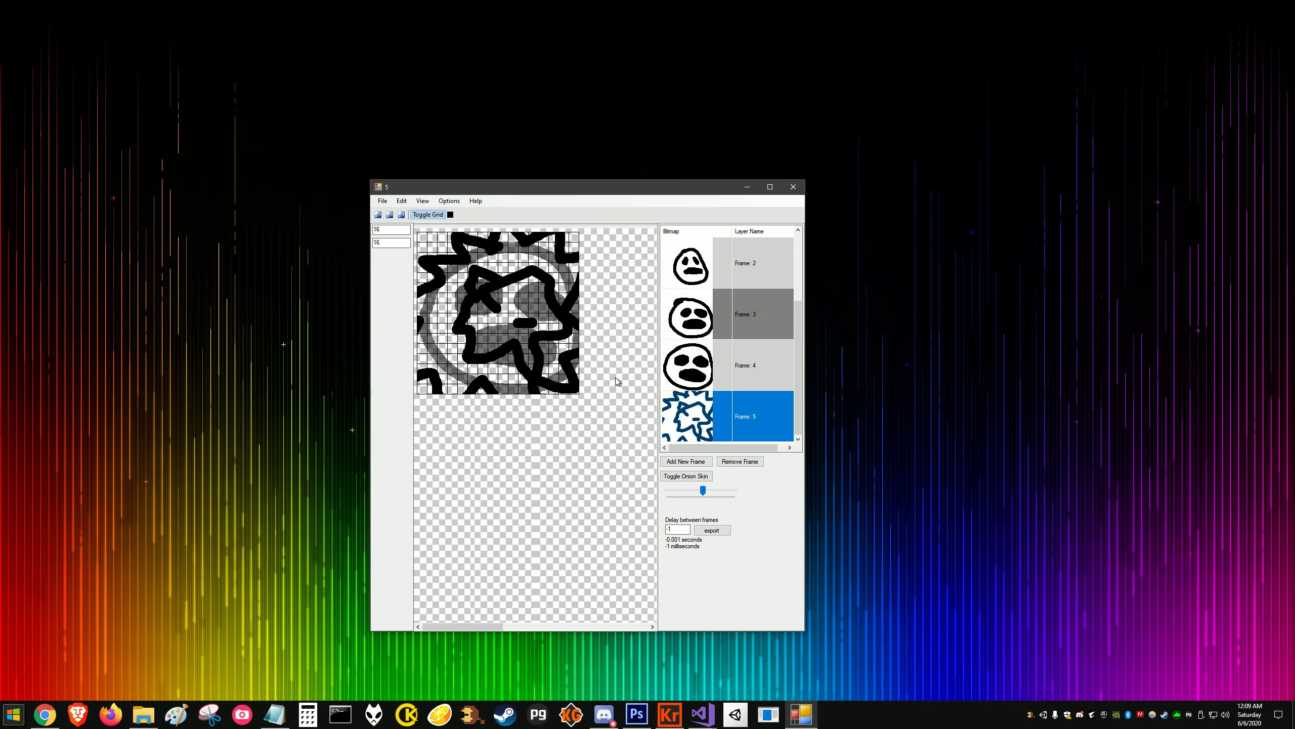
Step: Add Frames 6 and 7 and draw a different canvas-filling jagged explosion shape on each
click(686, 461)
mouse_move(491, 258)
mouse_down()
mouse_move(448, 268)
mouse_move(420, 376)
mouse_move(459, 387)
mouse_move(493, 369)
mouse_move(567, 368)
mouse_up()
mouse_move(568, 298)
mouse_down()
mouse_move(512, 236)
mouse_move(471, 382)
mouse_move(530, 295)
mouse_move(489, 308)
mouse_up()
click(706, 461)
click(682, 402)
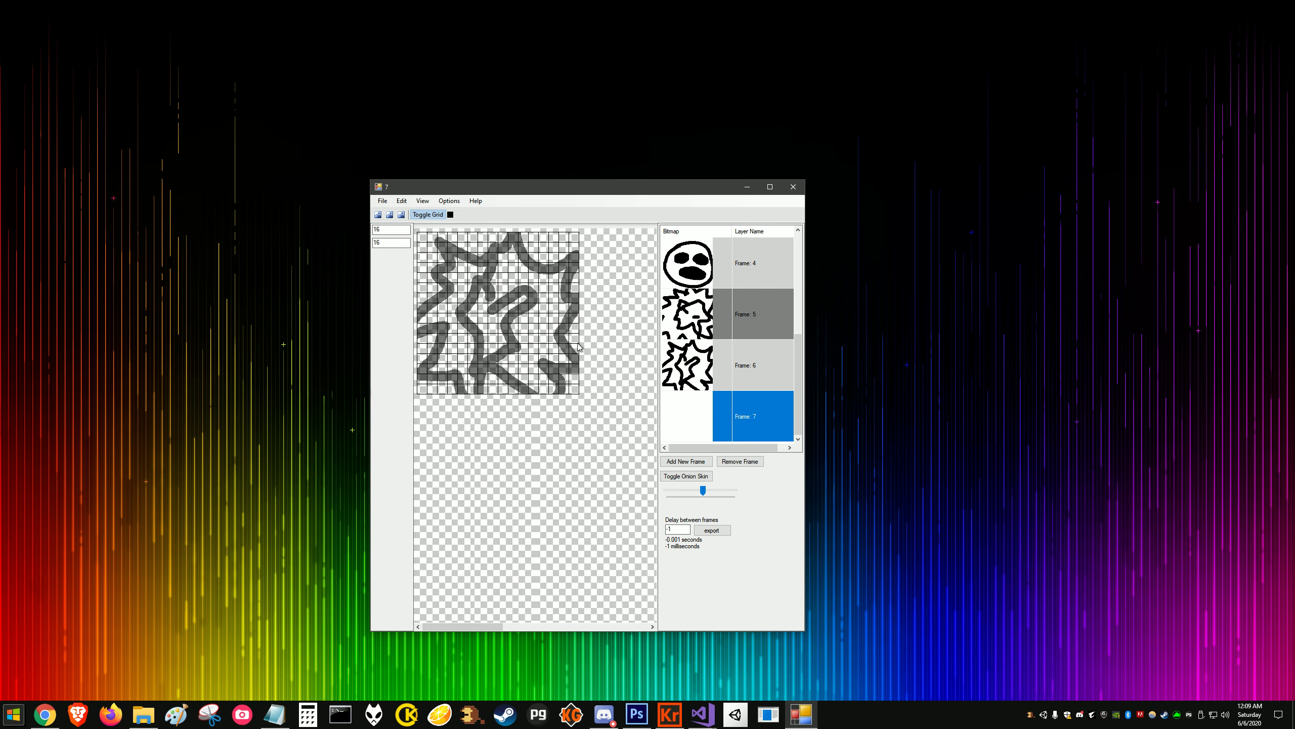
mouse_move(490, 270)
mouse_down()
mouse_move(449, 292)
mouse_move(452, 337)
mouse_move(540, 382)
mouse_move(582, 280)
mouse_move(481, 255)
mouse_move(520, 337)
mouse_move(476, 311)
mouse_up()
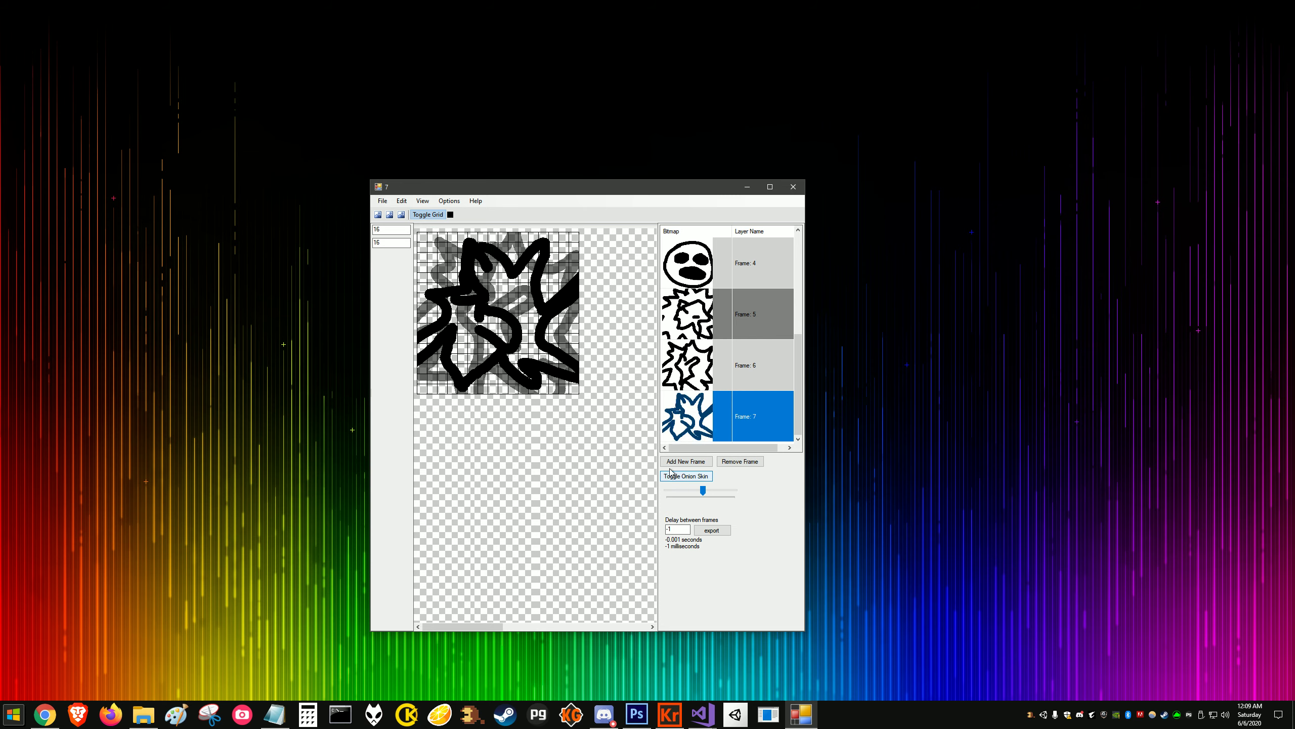
Step: Add Frames 8 and 9, drawing a large spiky burst on Frame 8 and a smaller jagged outline on Frame 9
click(686, 461)
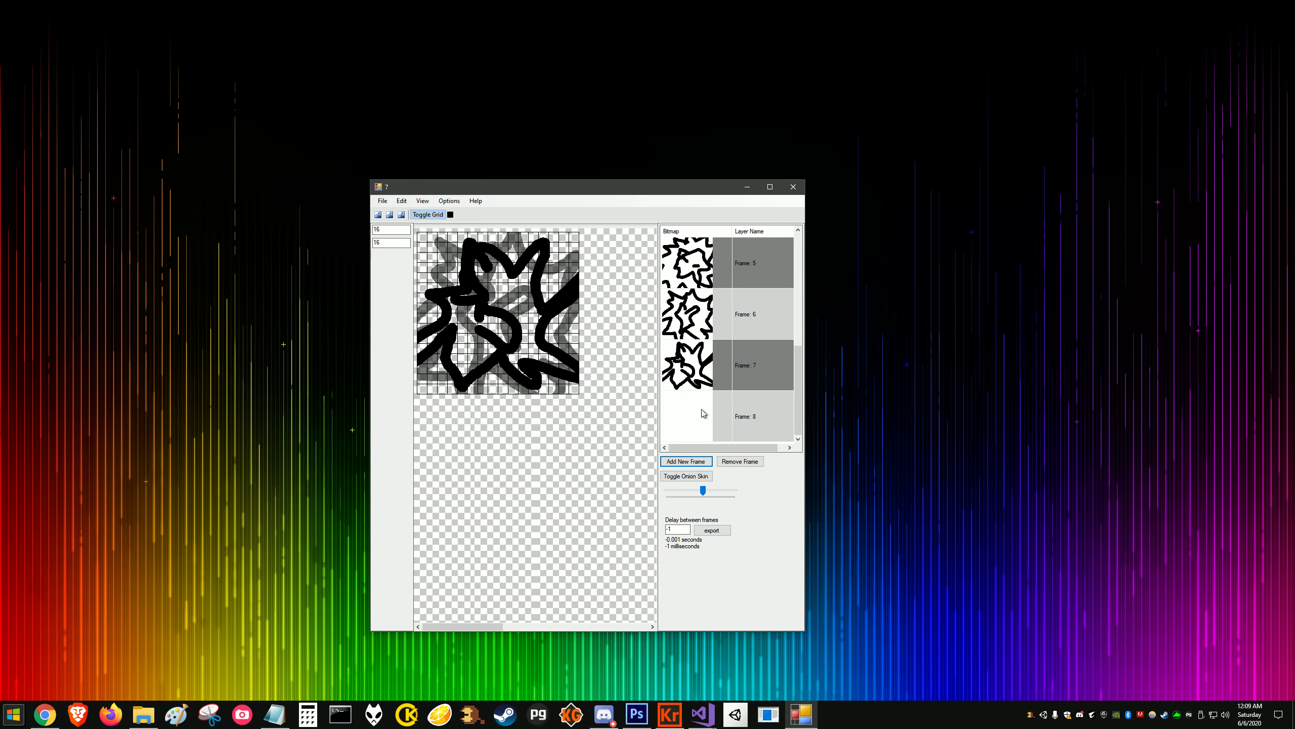
mouse_move(490, 264)
mouse_down()
mouse_move(450, 230)
mouse_move(448, 299)
mouse_move(411, 352)
mouse_move(435, 389)
mouse_move(516, 399)
mouse_move(599, 388)
mouse_move(570, 276)
mouse_move(535, 245)
mouse_move(461, 273)
mouse_up()
mouse_move(459, 324)
mouse_down()
mouse_move(530, 313)
mouse_move(498, 326)
mouse_up()
click(686, 461)
click(694, 425)
mouse_move(487, 272)
mouse_down()
mouse_move(460, 286)
mouse_move(449, 344)
mouse_move(571, 348)
mouse_move(545, 289)
mouse_move(508, 254)
mouse_move(477, 313)
mouse_move(510, 291)
mouse_move(472, 331)
mouse_up()
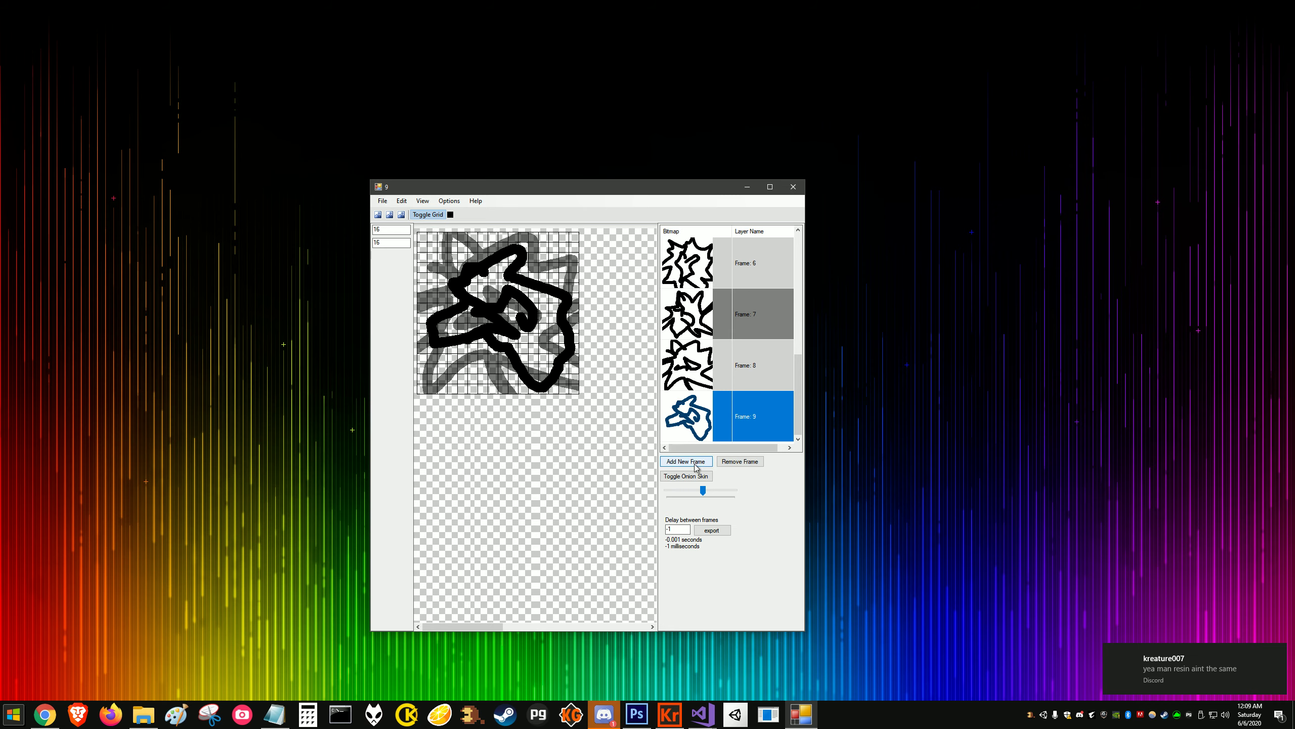
Step: Add Frames 10 and 11, drawing a smaller spiky burst on Frame 10 and a tiny jagged remnant on Frame 11
click(697, 466)
click(708, 413)
mouse_move(484, 281)
mouse_down()
mouse_move(465, 278)
mouse_move(447, 309)
mouse_move(496, 344)
mouse_move(545, 326)
mouse_move(492, 298)
mouse_move(510, 309)
mouse_up()
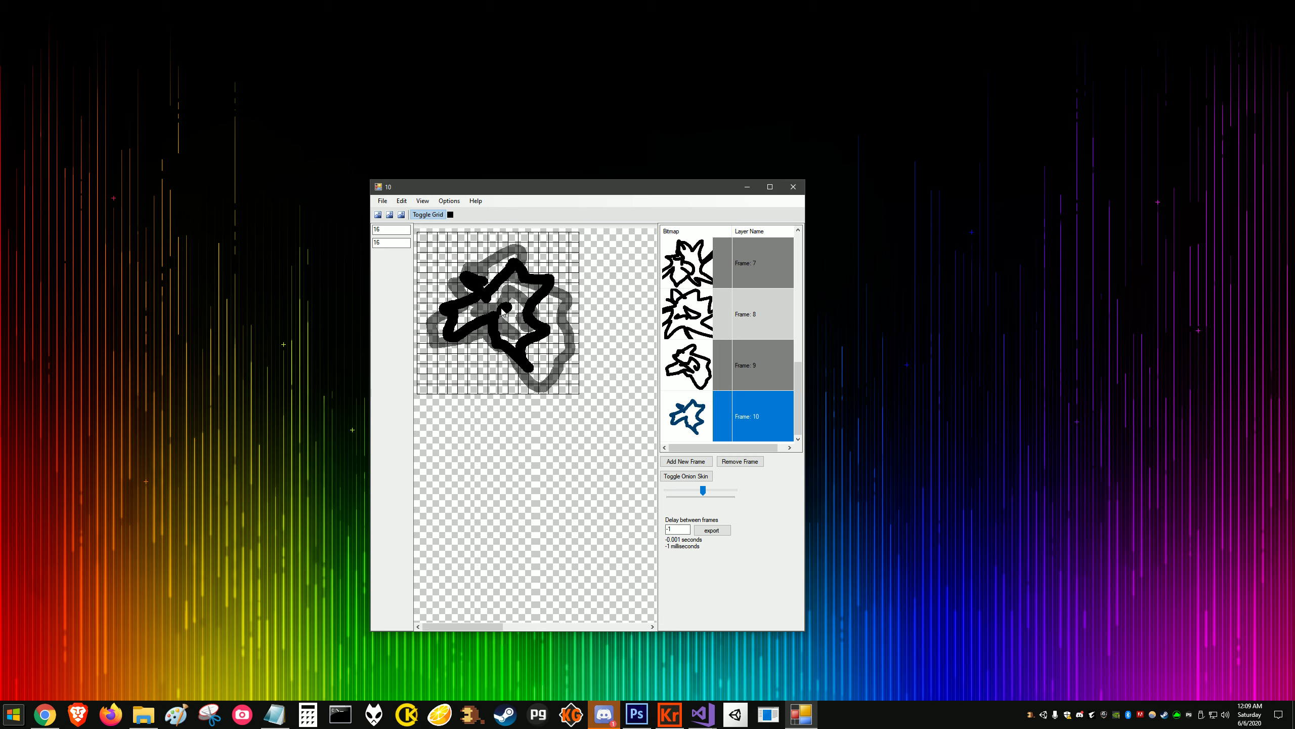
click(708, 462)
click(699, 412)
mouse_move(507, 305)
mouse_down()
mouse_move(489, 277)
mouse_move(477, 283)
mouse_move(479, 312)
mouse_move(506, 330)
mouse_move(518, 325)
mouse_move(510, 295)
mouse_up()
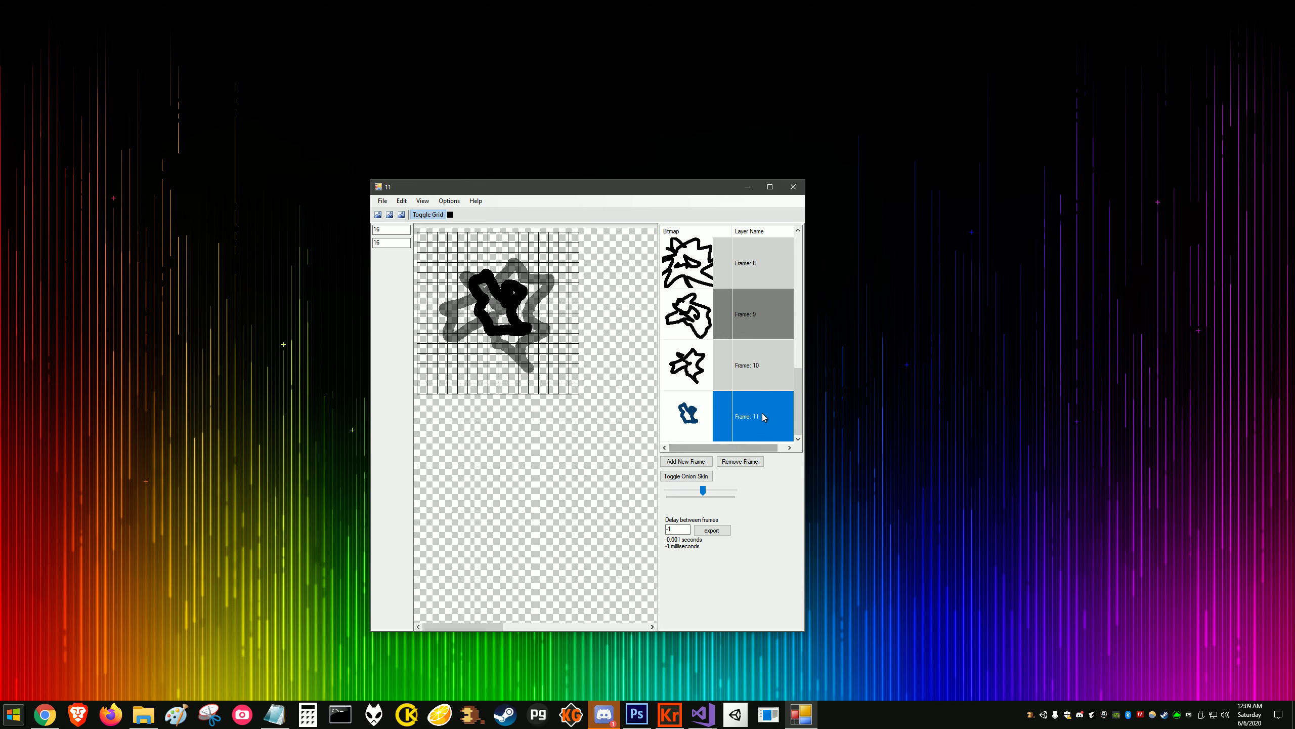
Step: Select Frame 1 in the frame list and start exporting the animation
drag(799, 403, 793, 270)
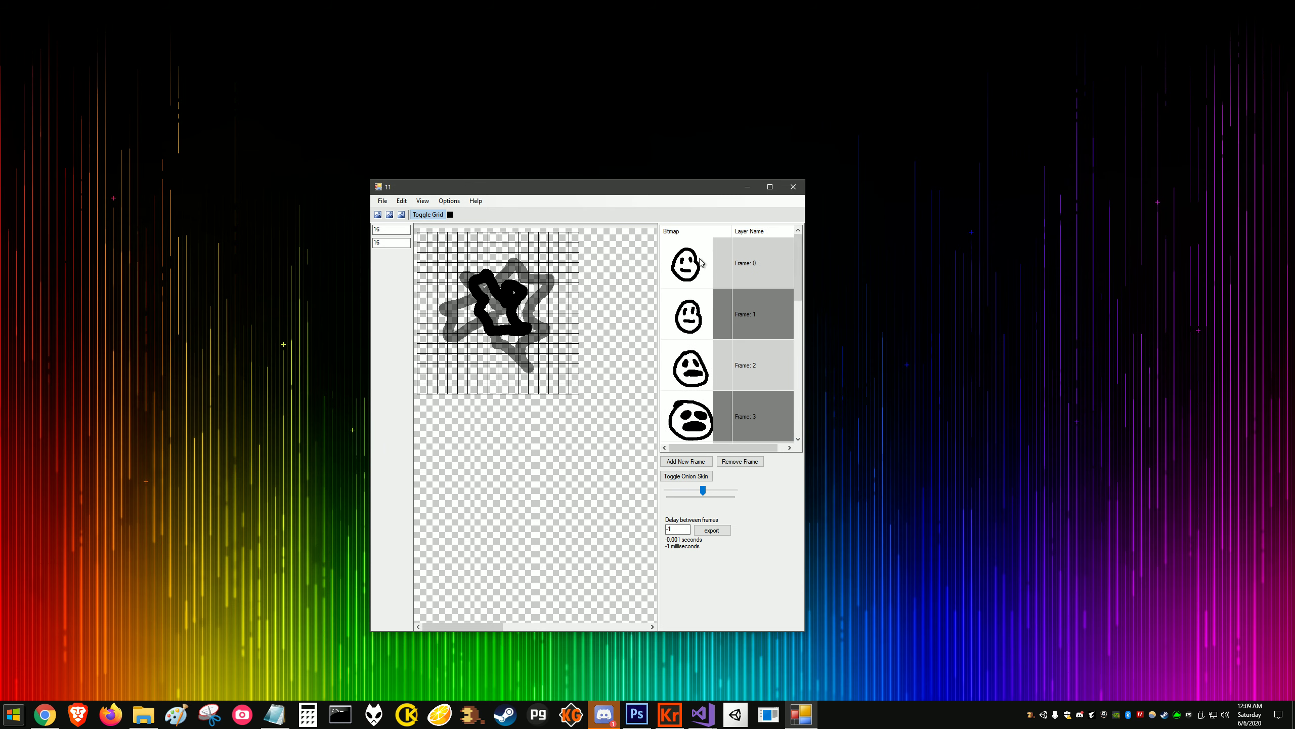
click(739, 321)
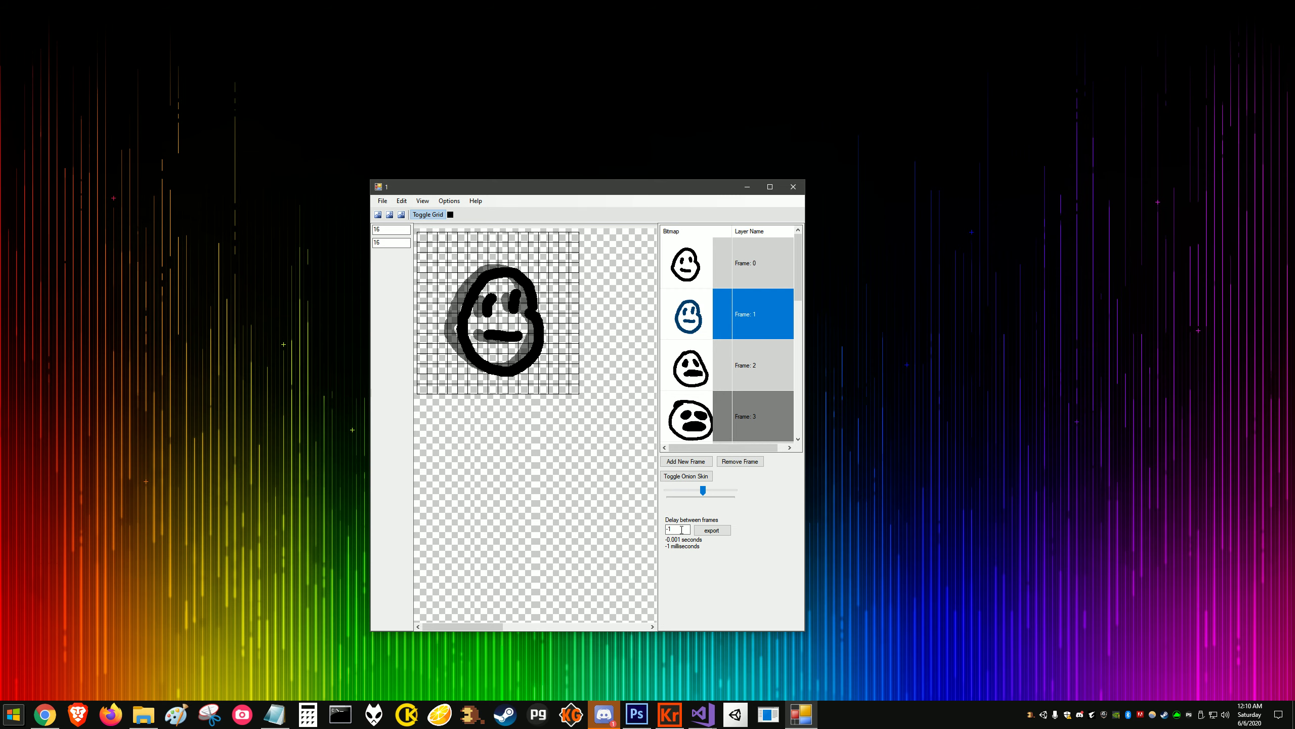
drag(682, 529, 662, 532)
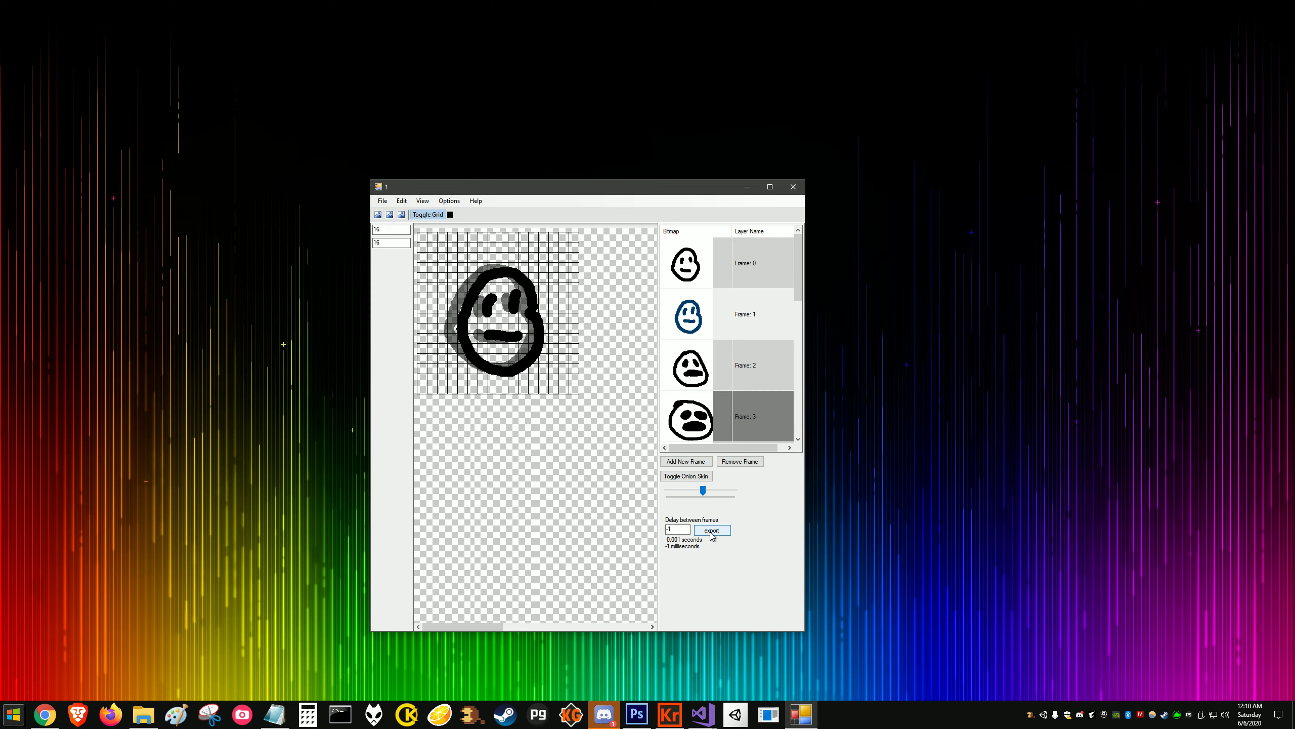
click(712, 531)
Step: Review the GIF, PNG and PNG Image Sequence save types, and look inside the folder holding an existing PNG sequence
click(523, 519)
click(523, 520)
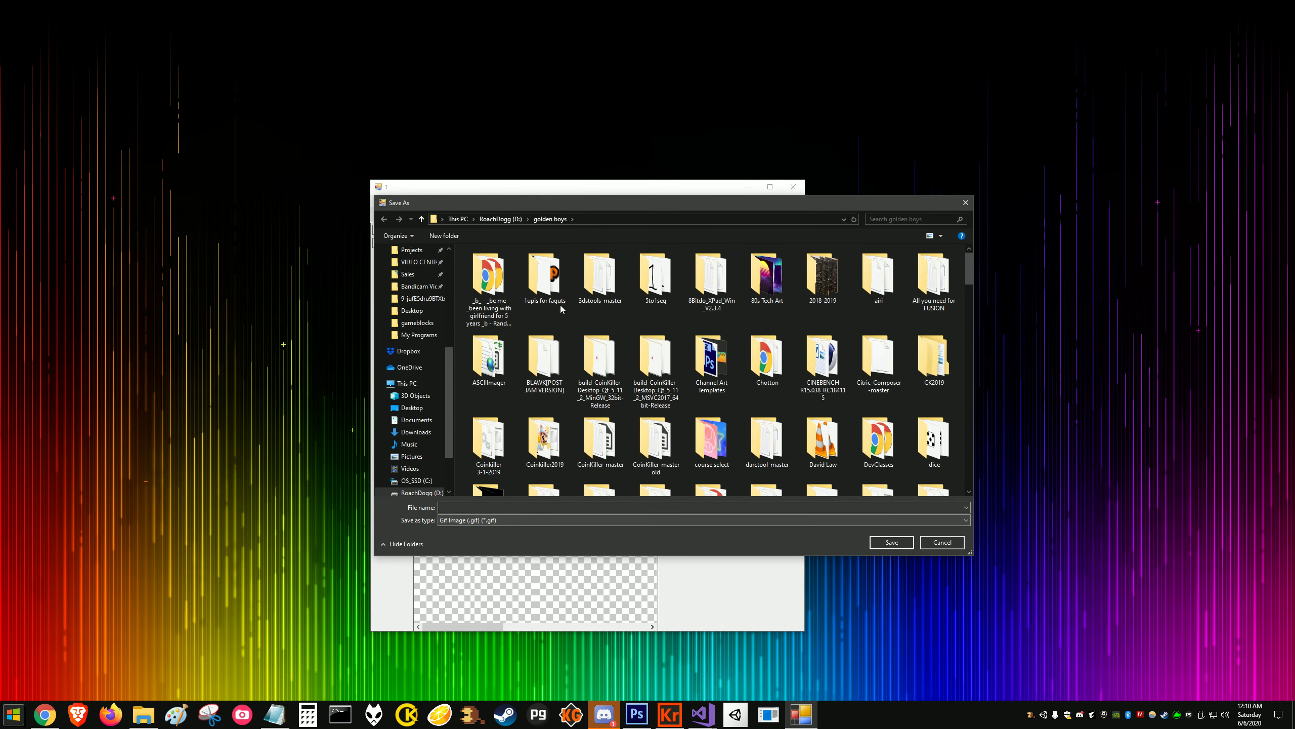
click(532, 522)
click(597, 542)
drag(584, 203, 583, 259)
click(573, 573)
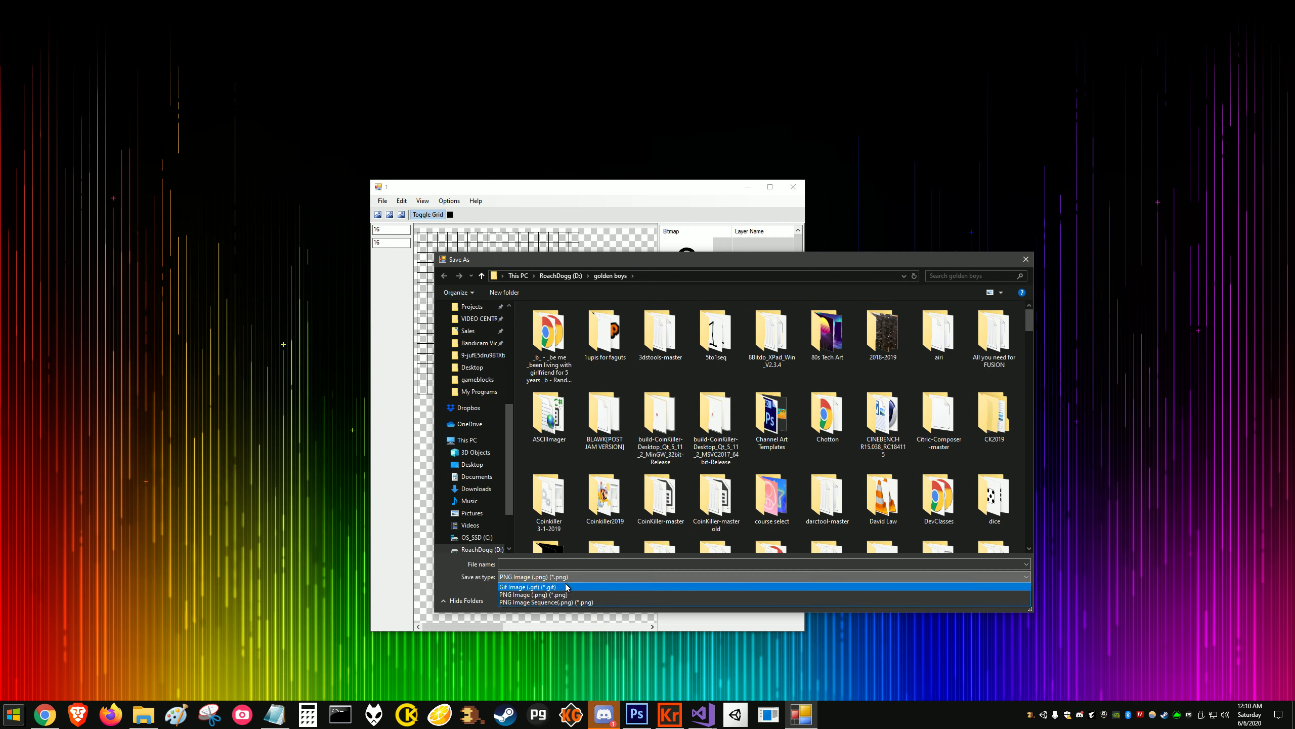
click(564, 605)
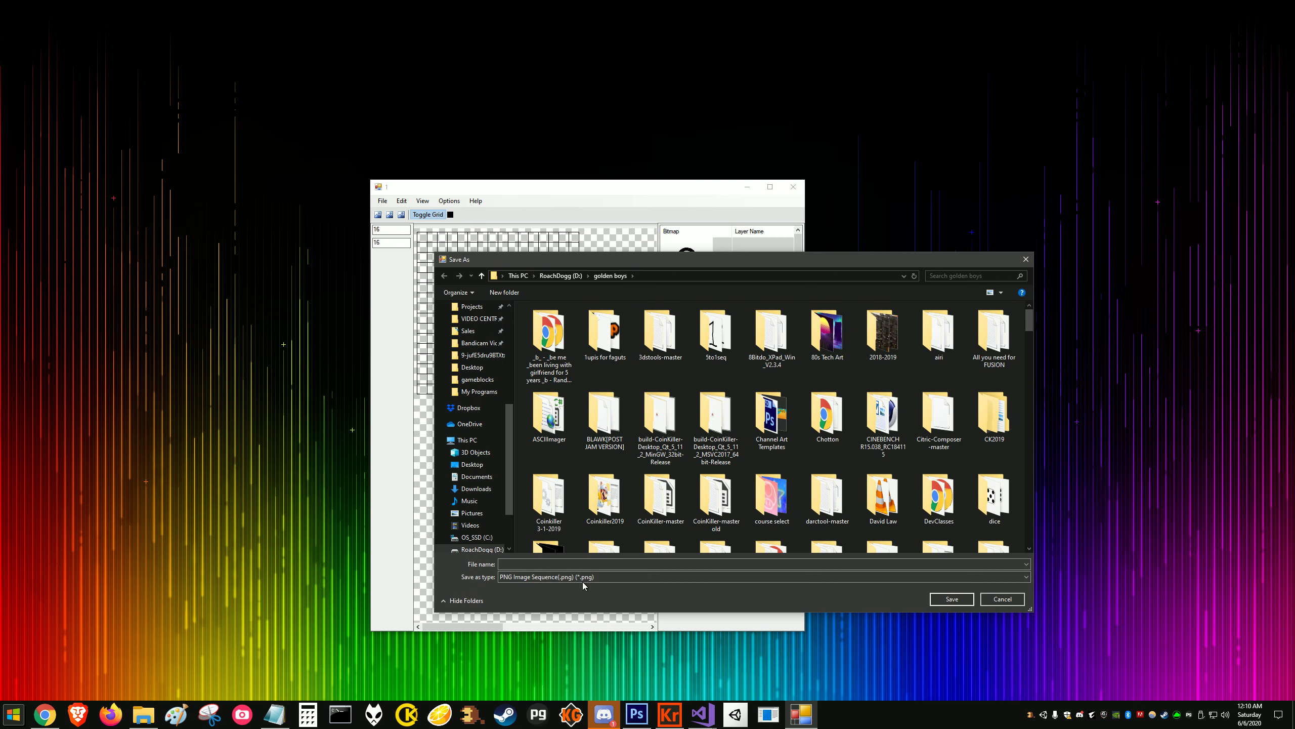
double_click(611, 329)
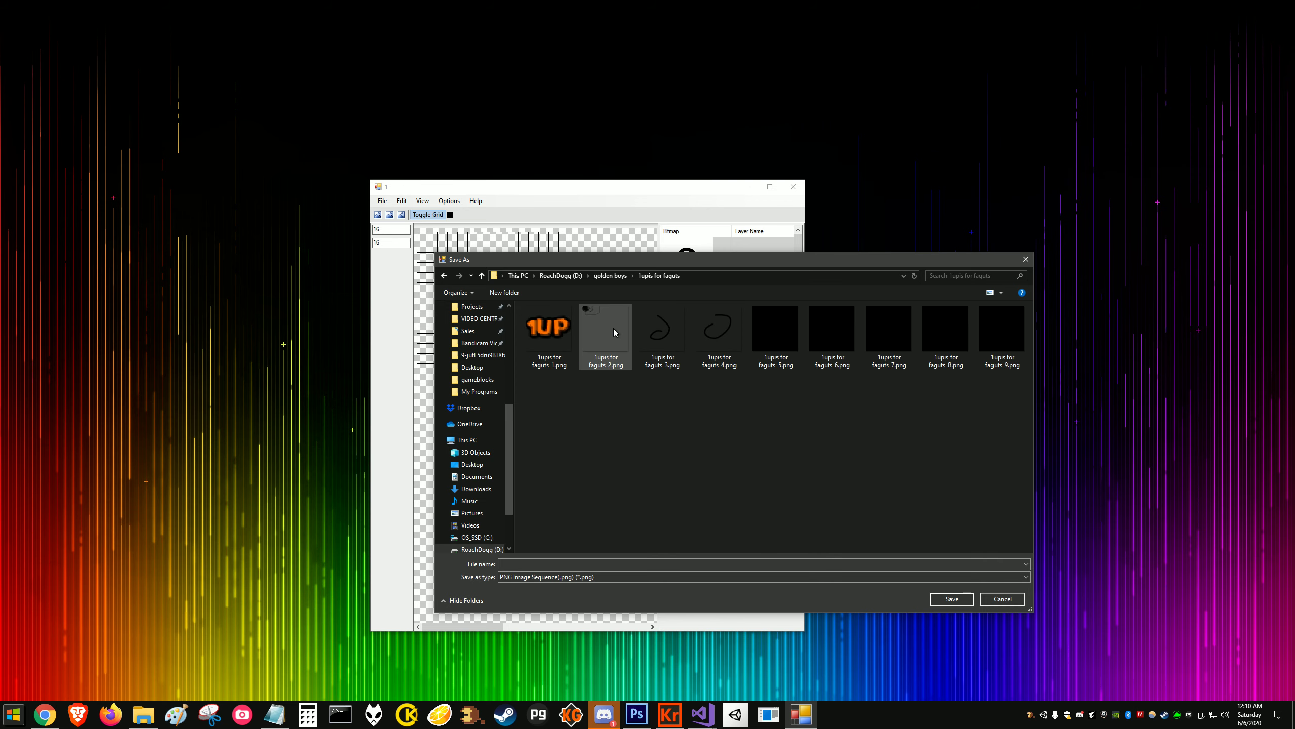
click(444, 276)
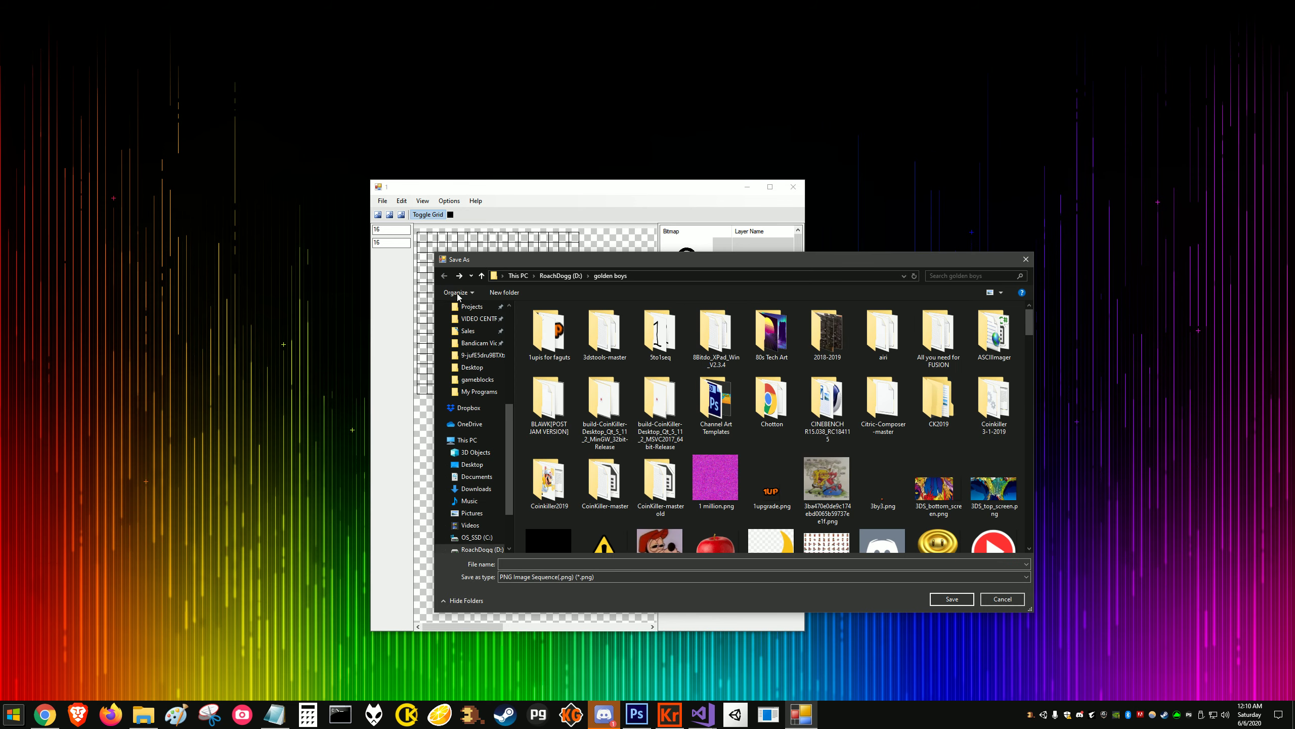
Step: Save the animation as a GIF image named faceexplosde in the golden boys folder
click(590, 580)
click(561, 593)
click(552, 564)
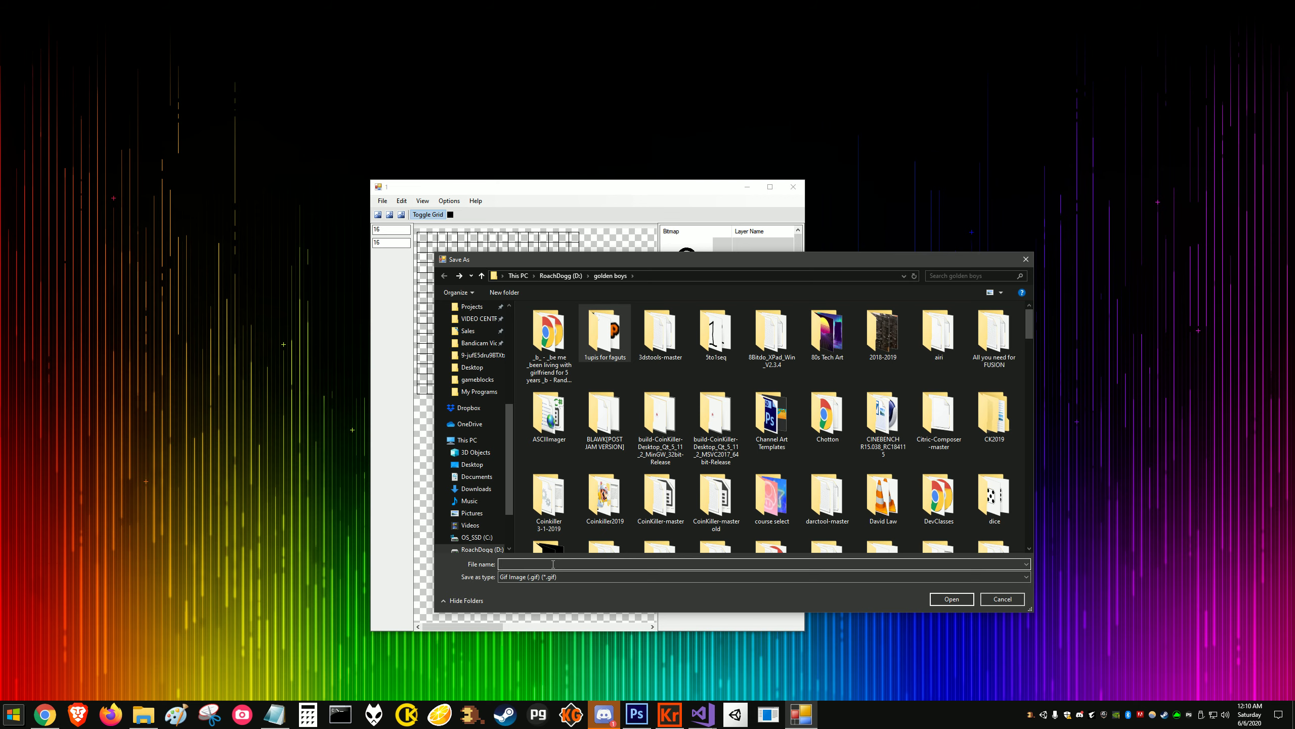
text(faceexplosde)
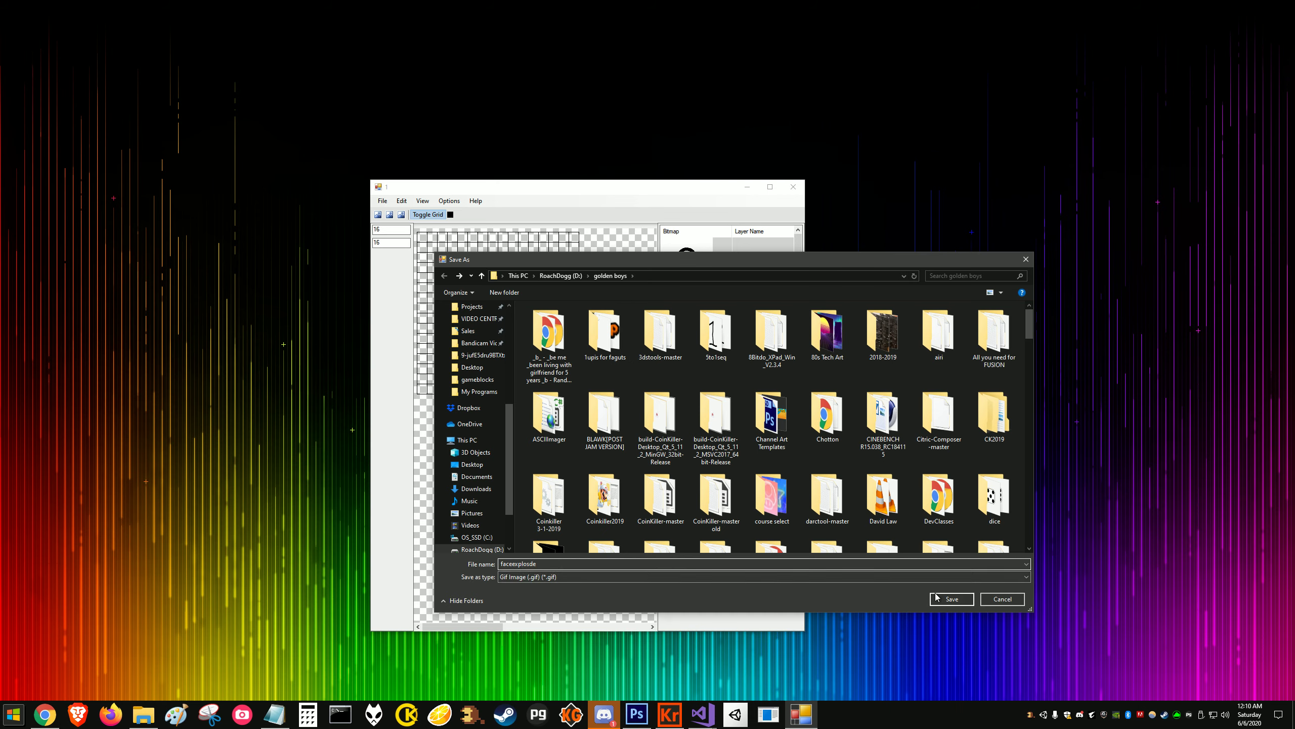
key(Return)
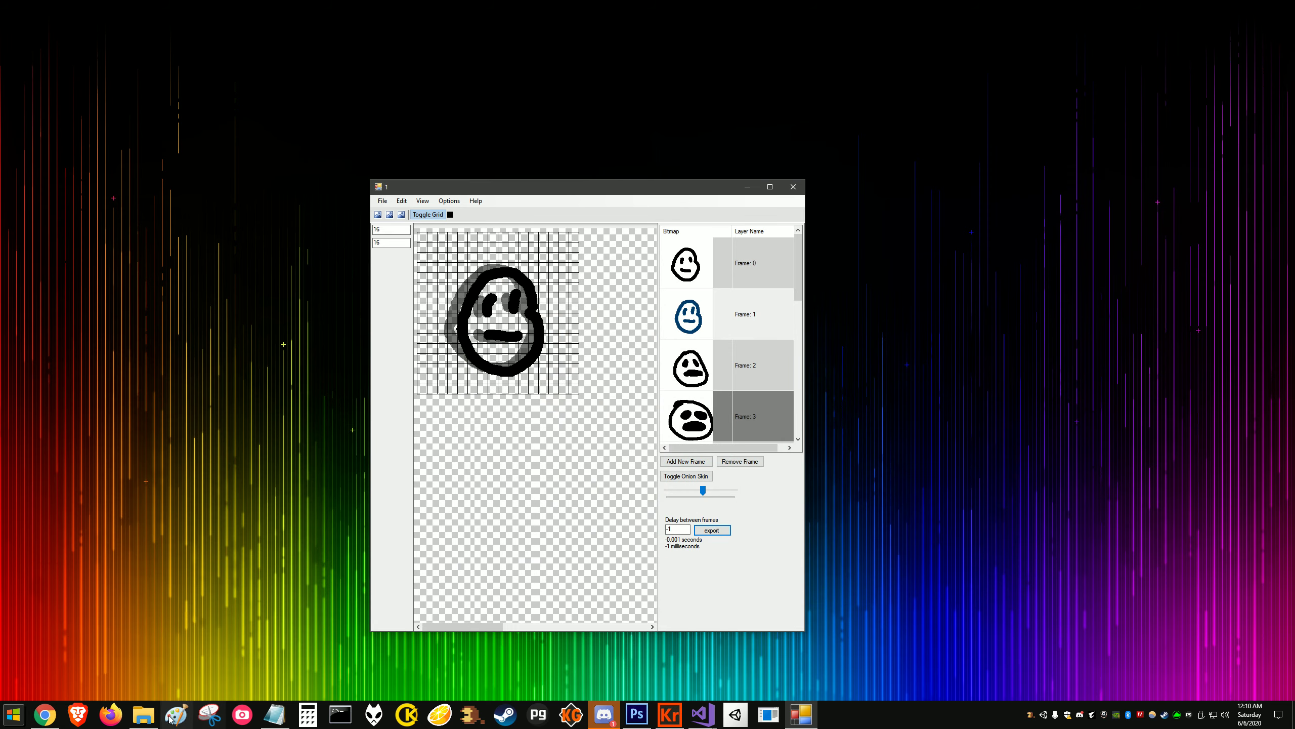
Step: Go to the golden boys folder in File Explorer and play the exported faceexplosde.gif in the photo viewer
click(145, 714)
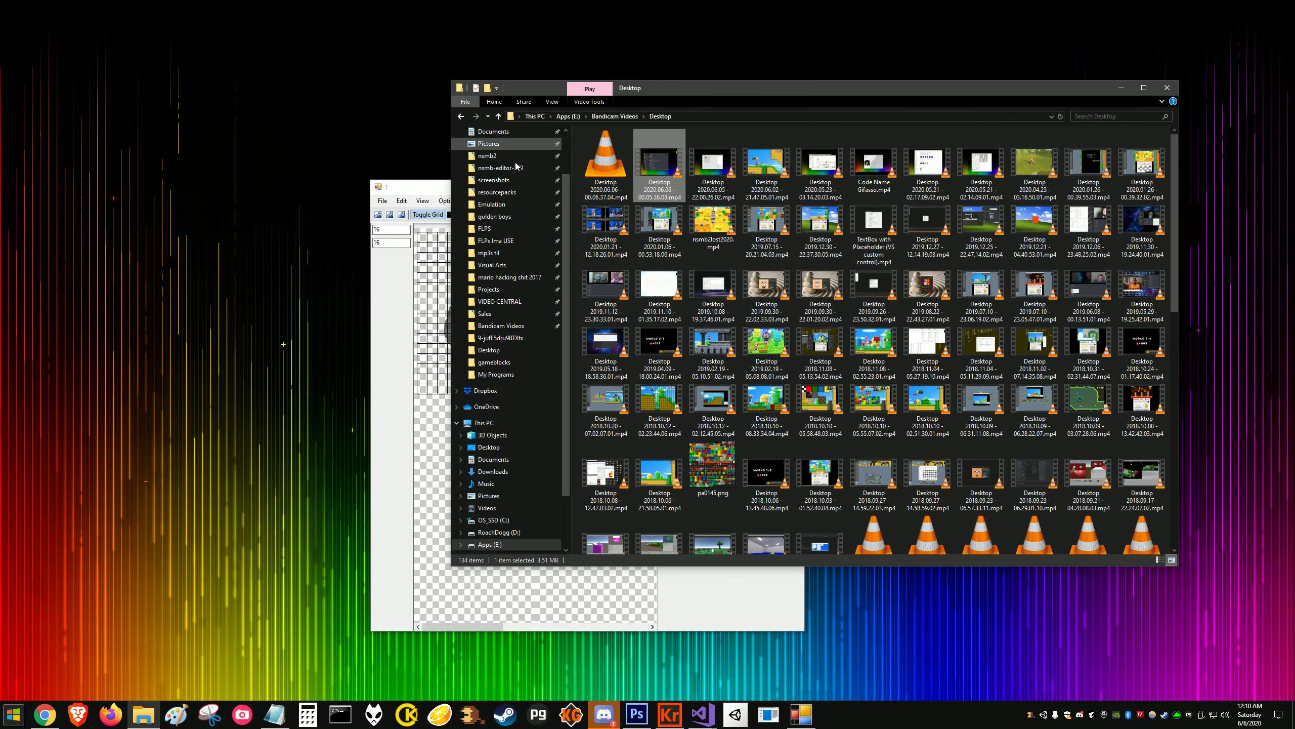
scroll(561, 252, up, 2)
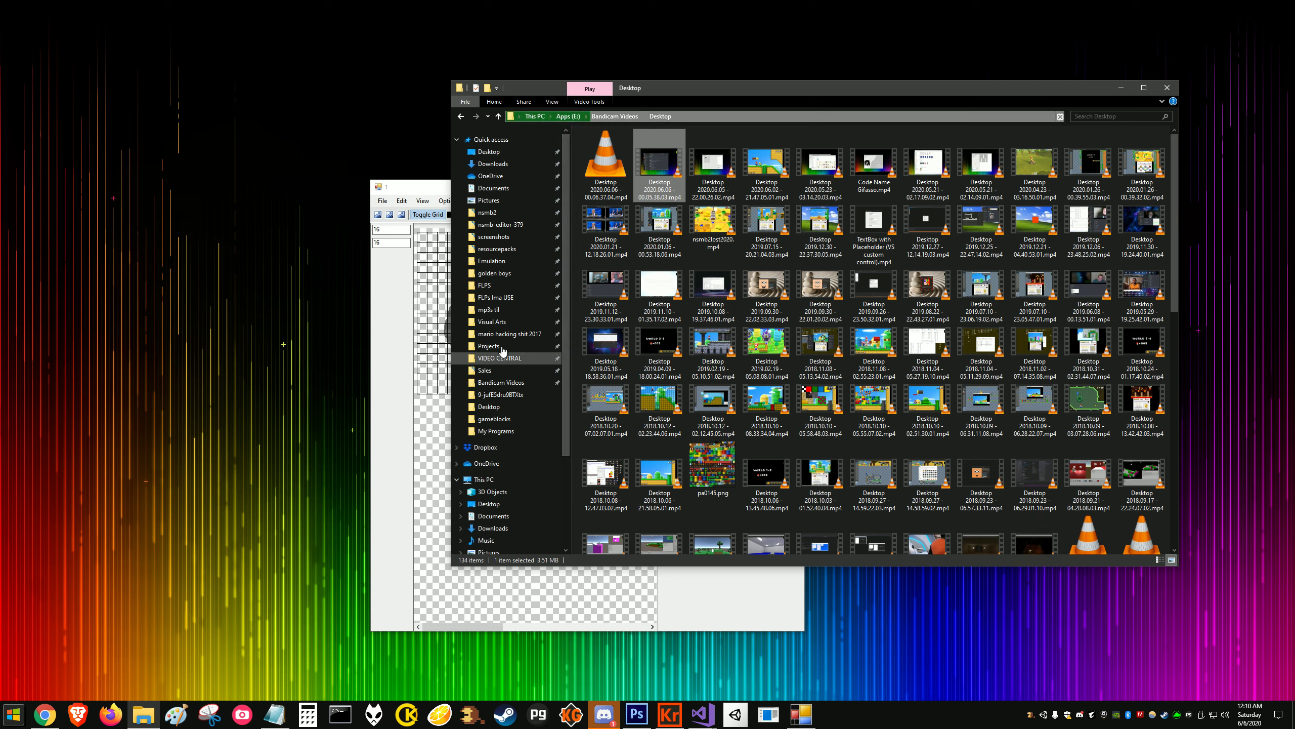
click(461, 117)
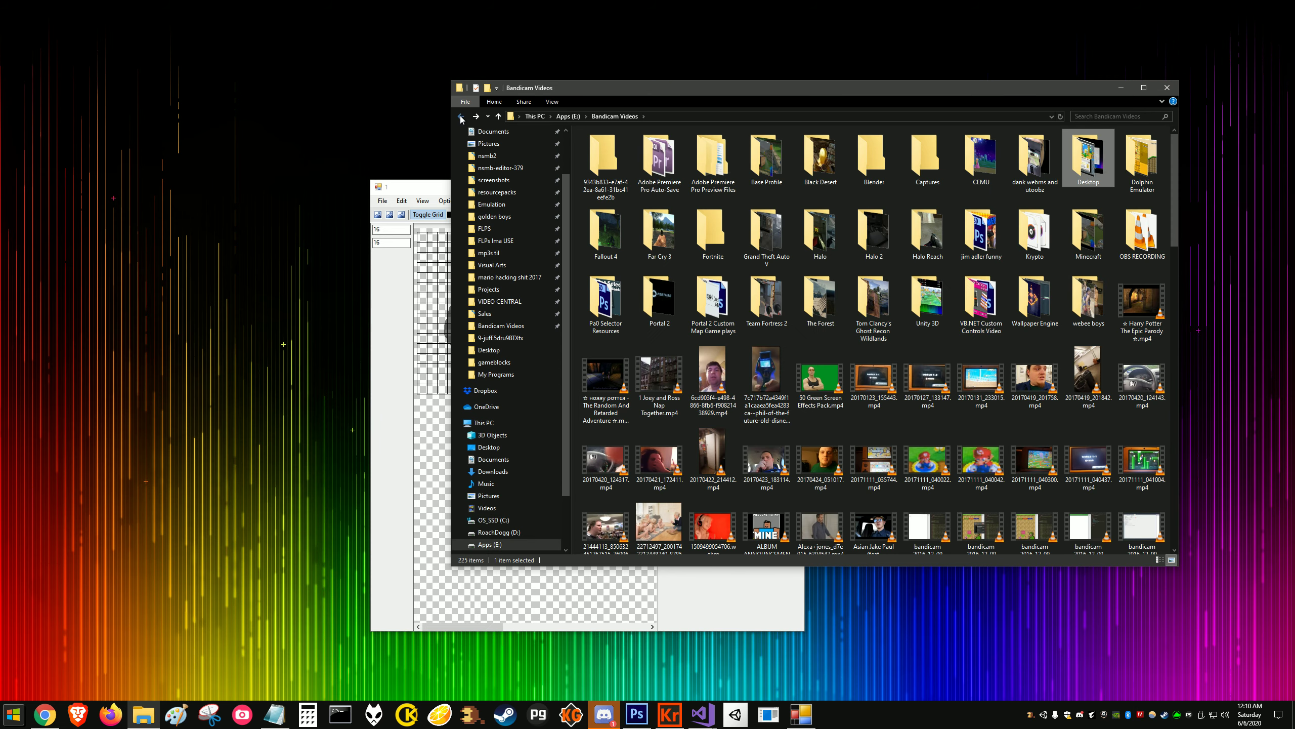
click(461, 117)
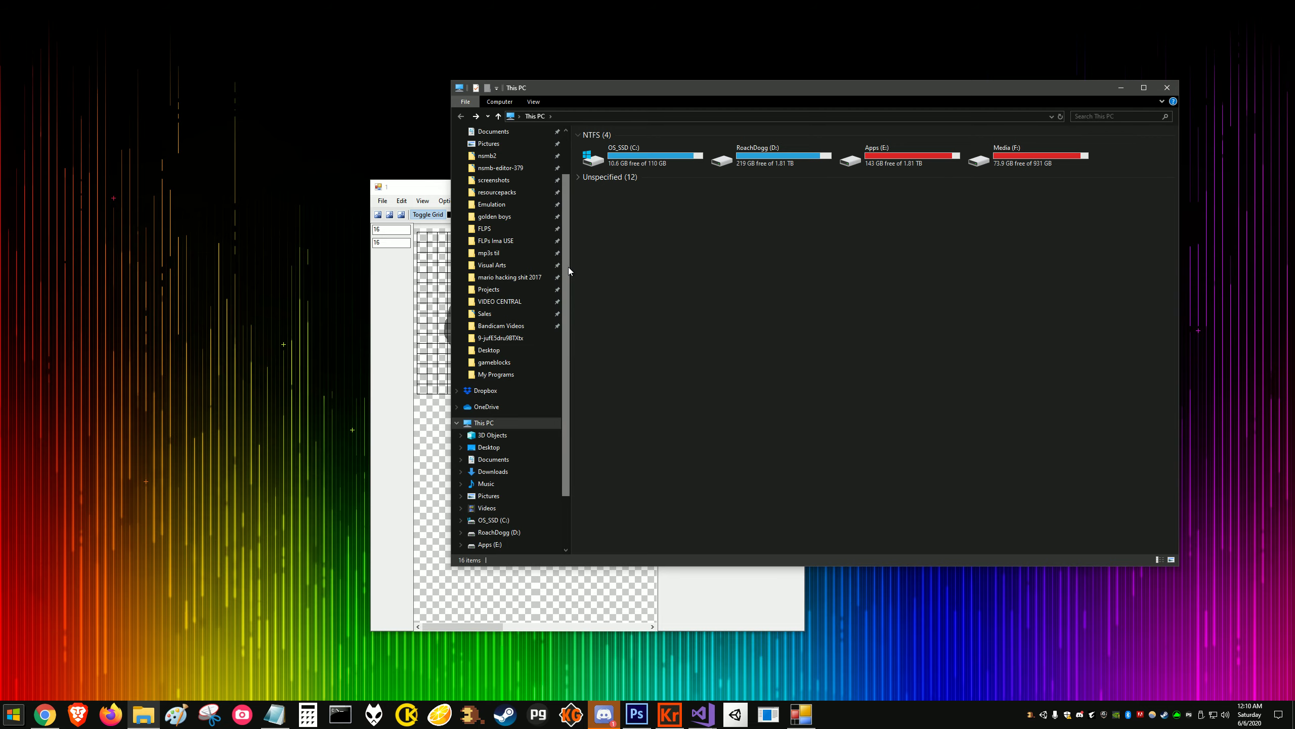
scroll(531, 230, up, 1)
click(519, 228)
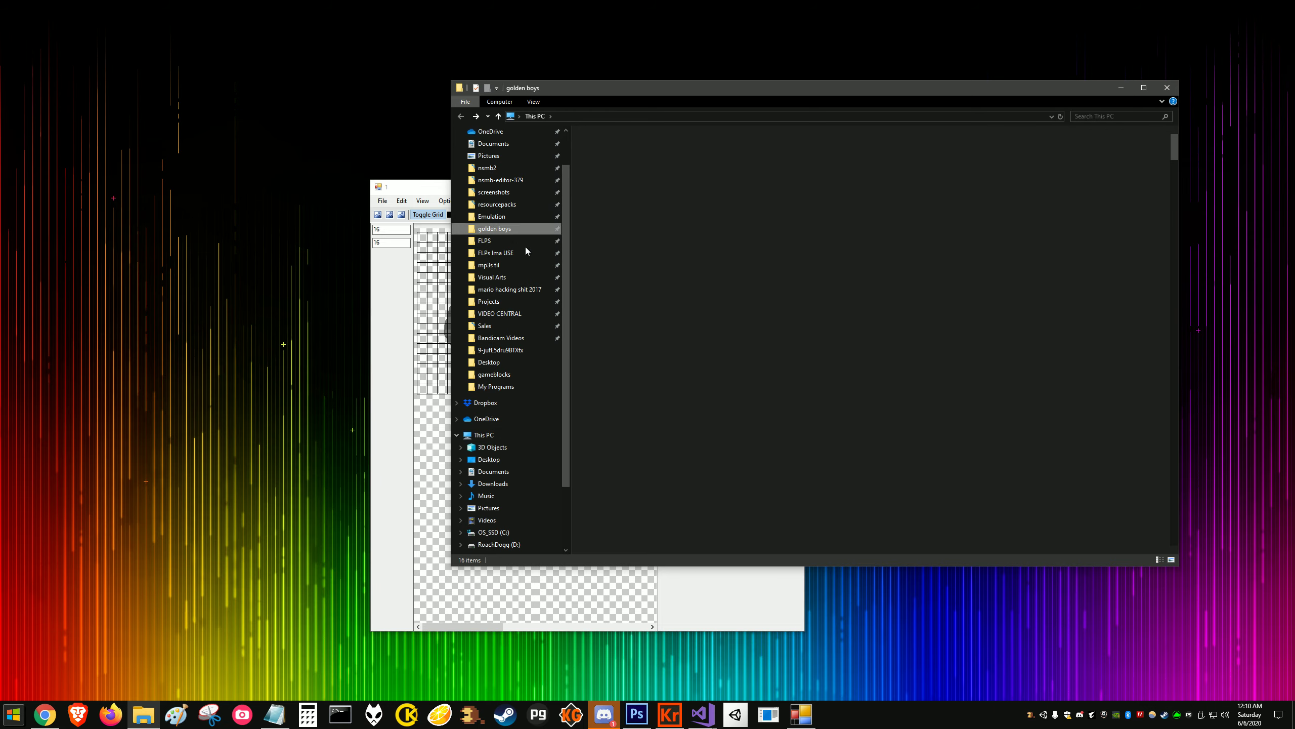
click(612, 180)
double_click(612, 179)
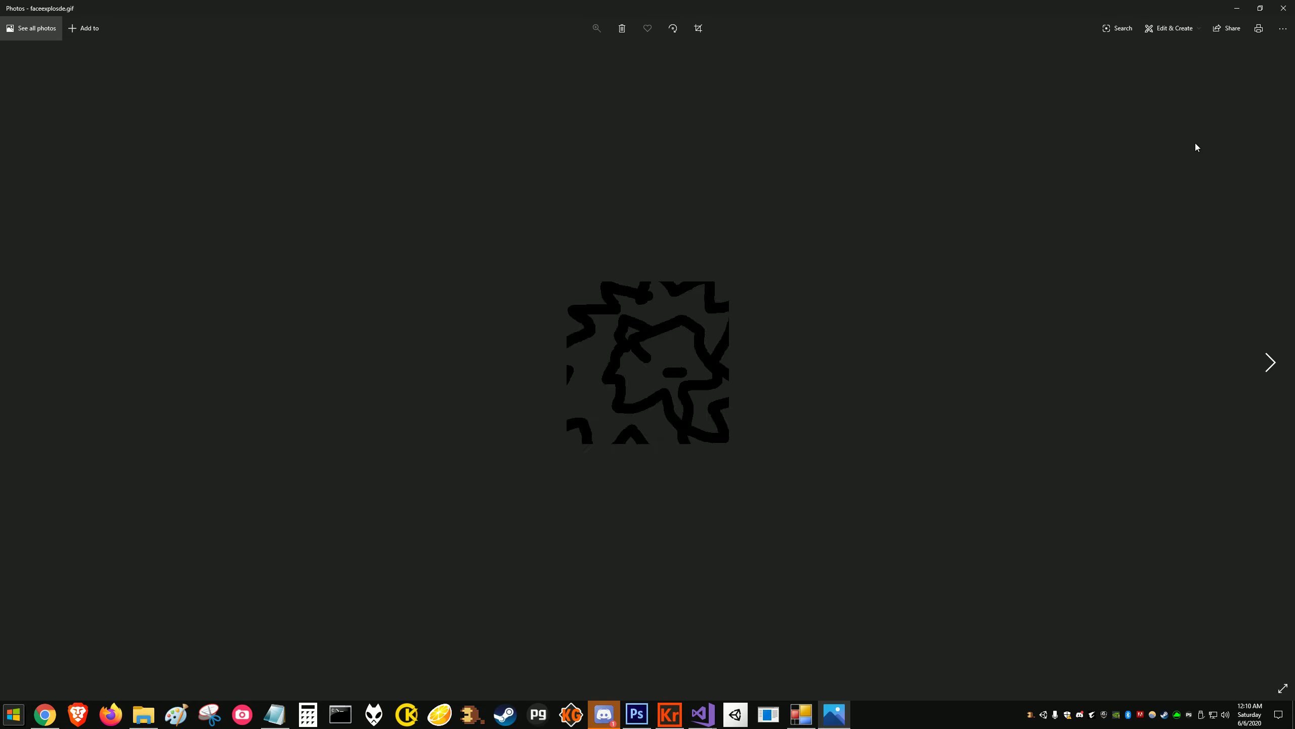
click(1284, 8)
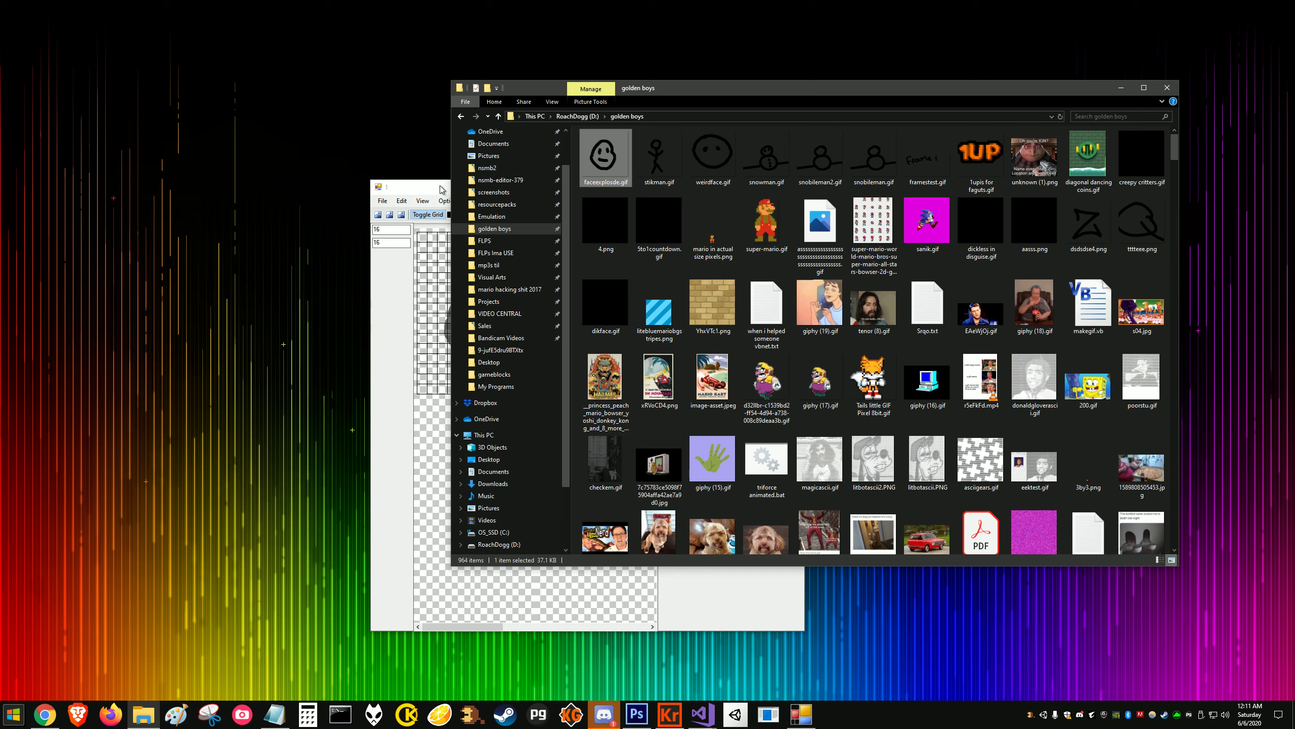
Step: Re-export the animation over faceexplosde.gif with a 200 ms delay between frames and play the result
click(443, 189)
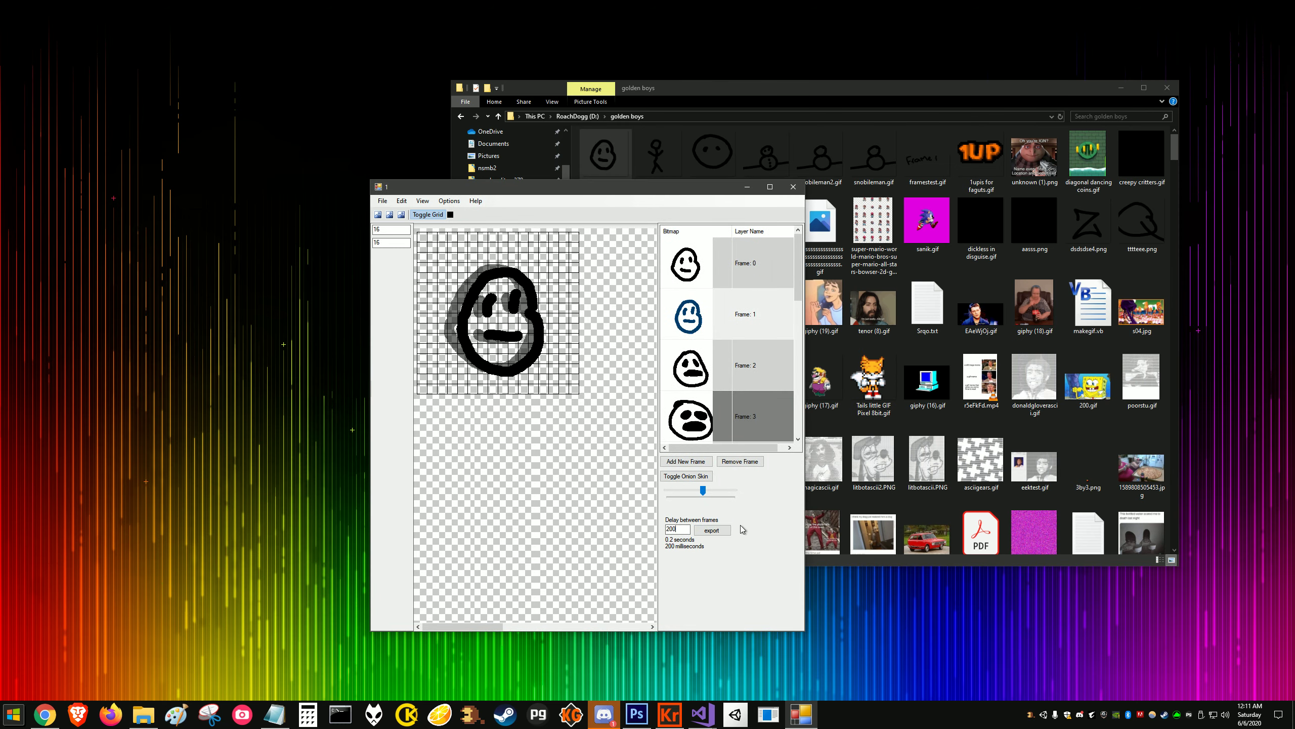
click(712, 530)
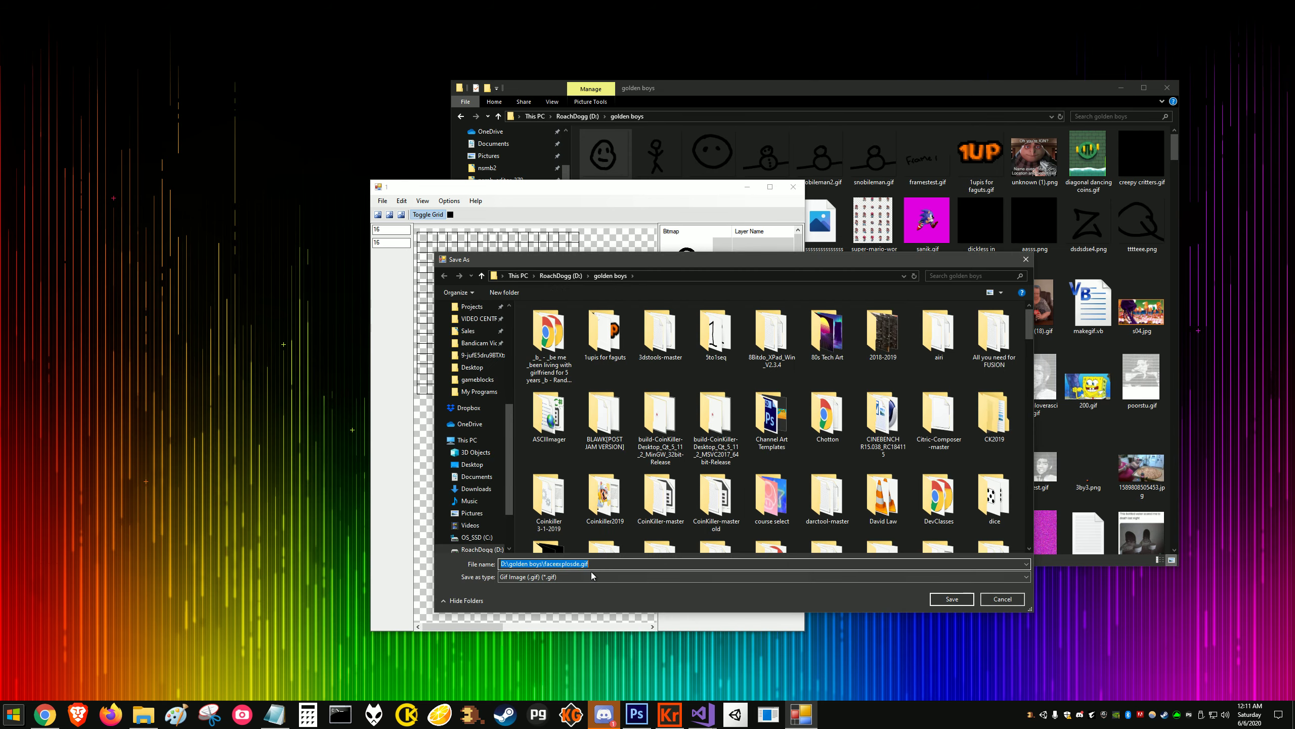
click(938, 603)
click(683, 361)
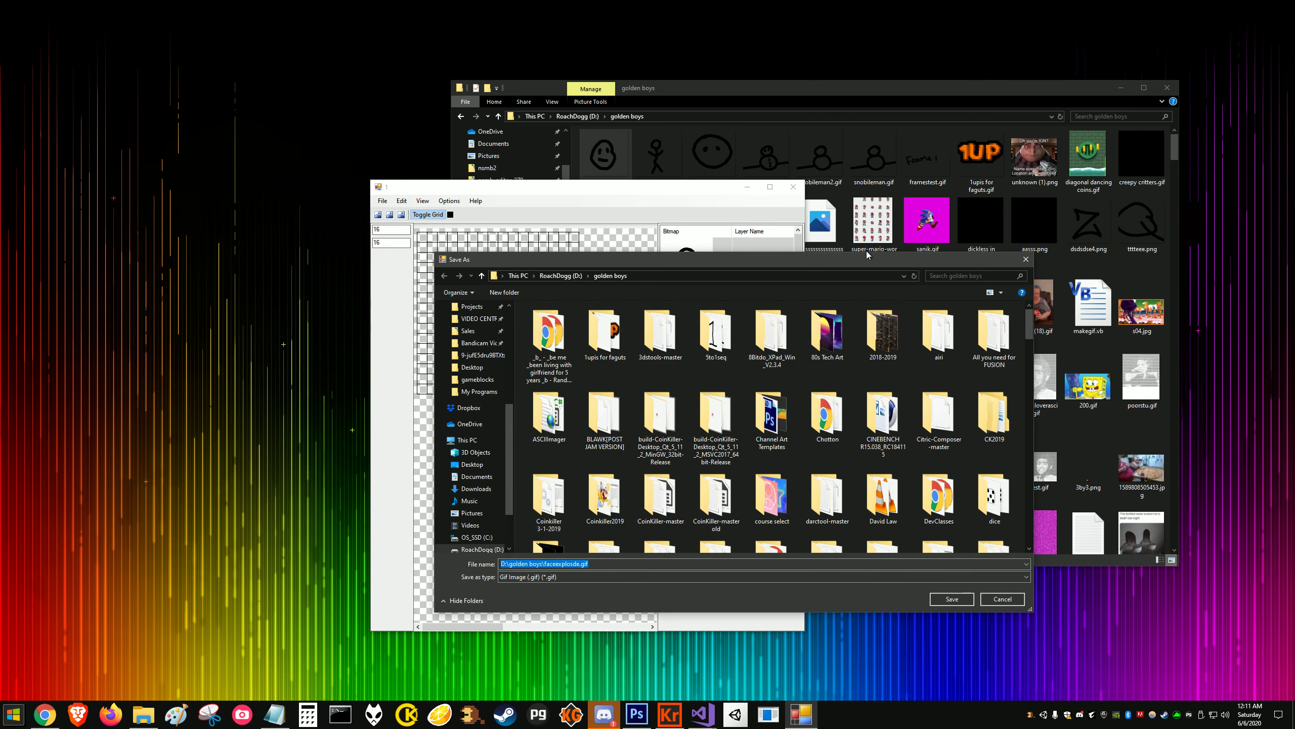
double_click(593, 140)
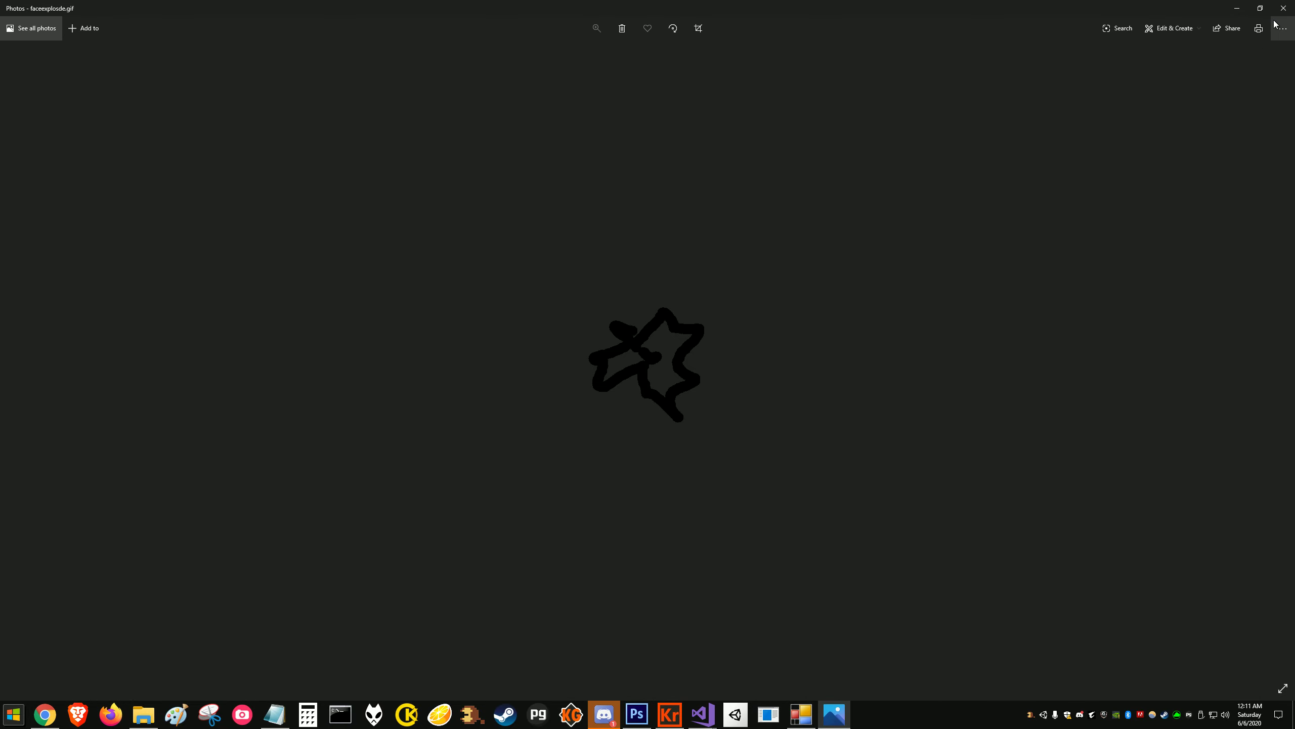
click(1283, 8)
Step: Set the delay between frames to 0 ms and export the animation over faceexplosde.gif
click(418, 186)
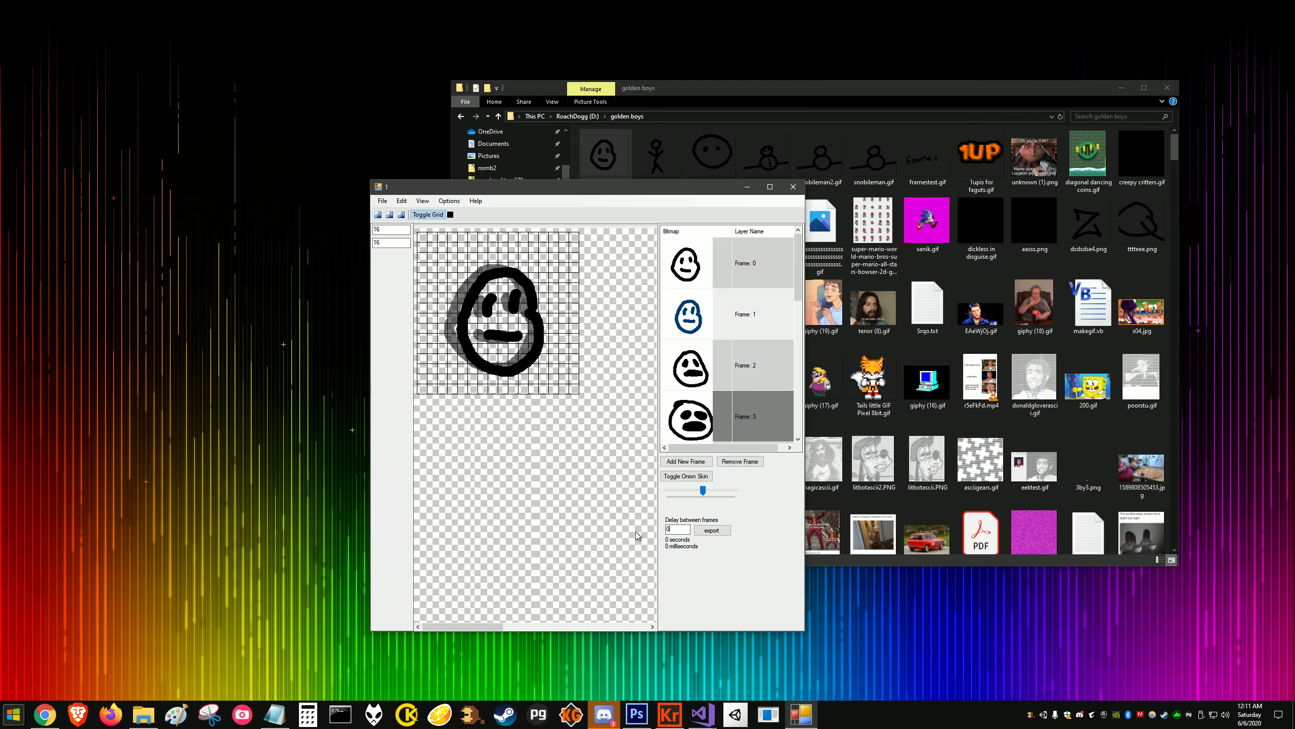
click(712, 531)
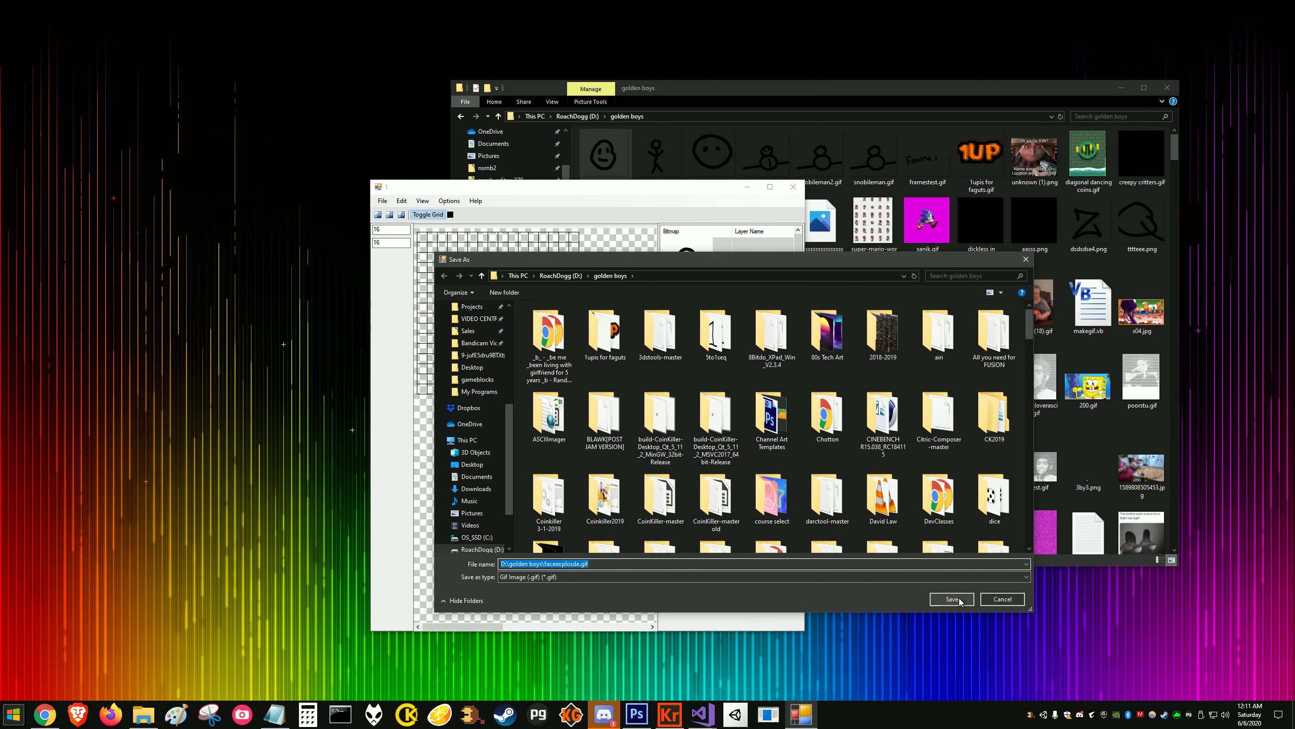
click(952, 599)
click(673, 353)
Step: Play faceexplosde.gif from the golden boys folder to check the zero-delay version
click(609, 147)
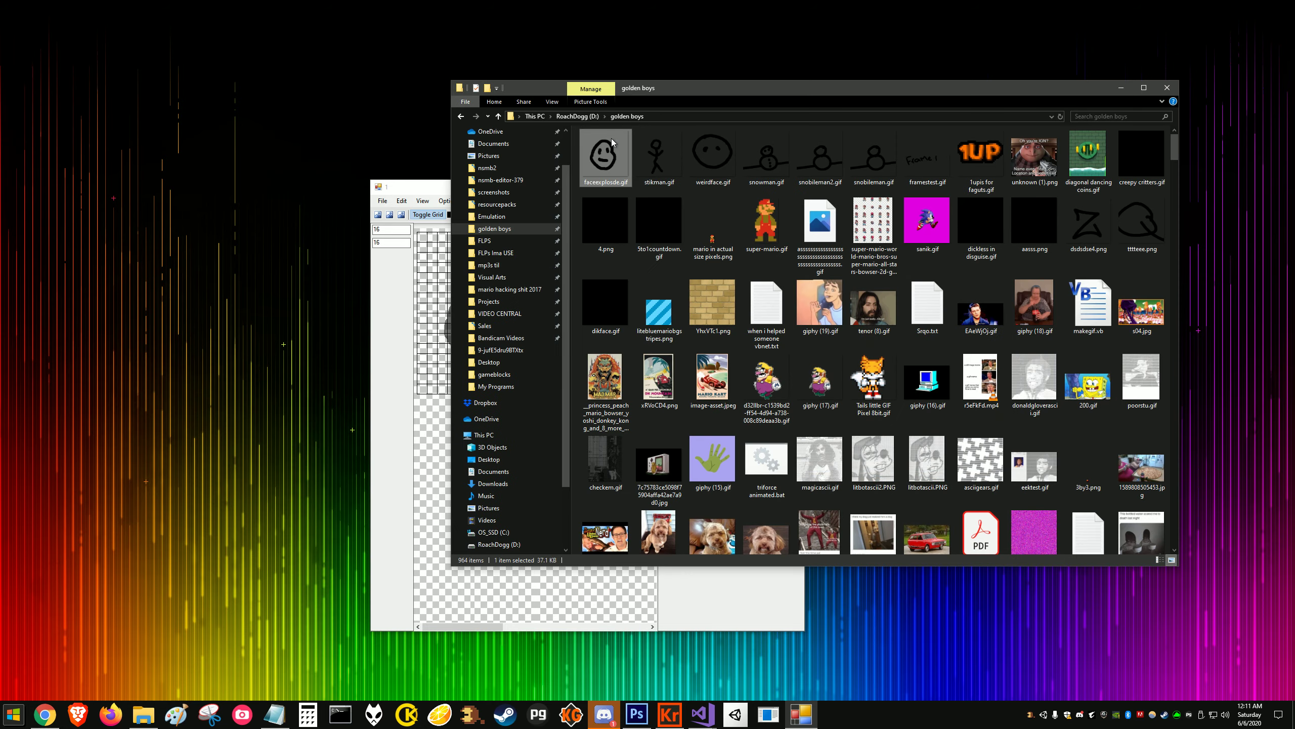
double_click(611, 139)
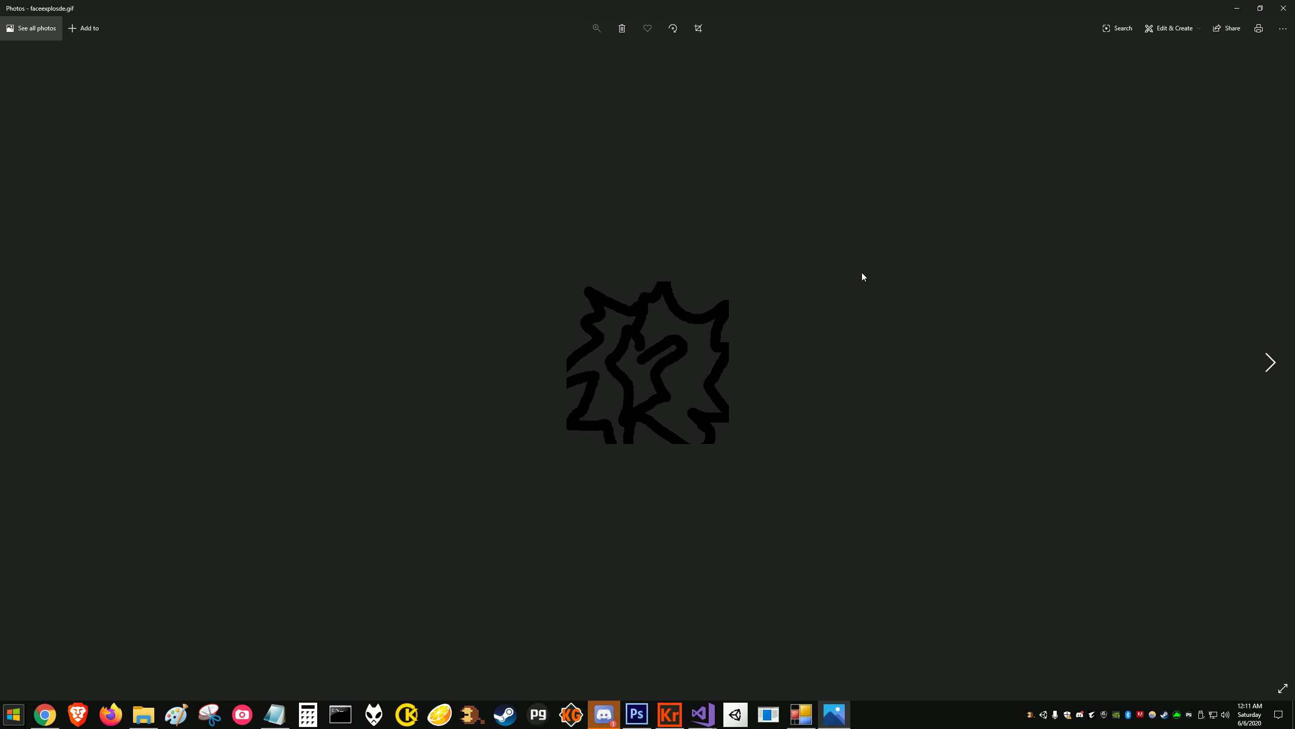
click(1284, 8)
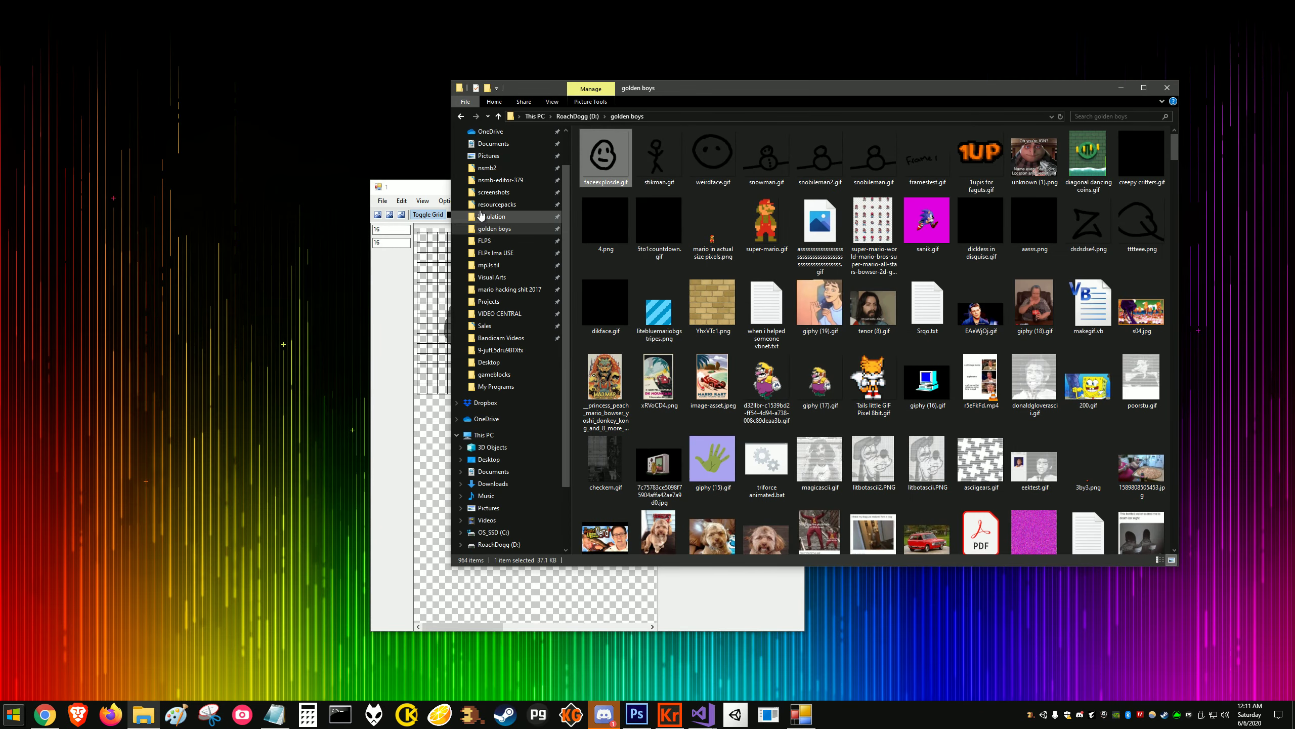
Step: Return to the animation editor and show Frames 8 to 11 at the end of the frame list
click(446, 191)
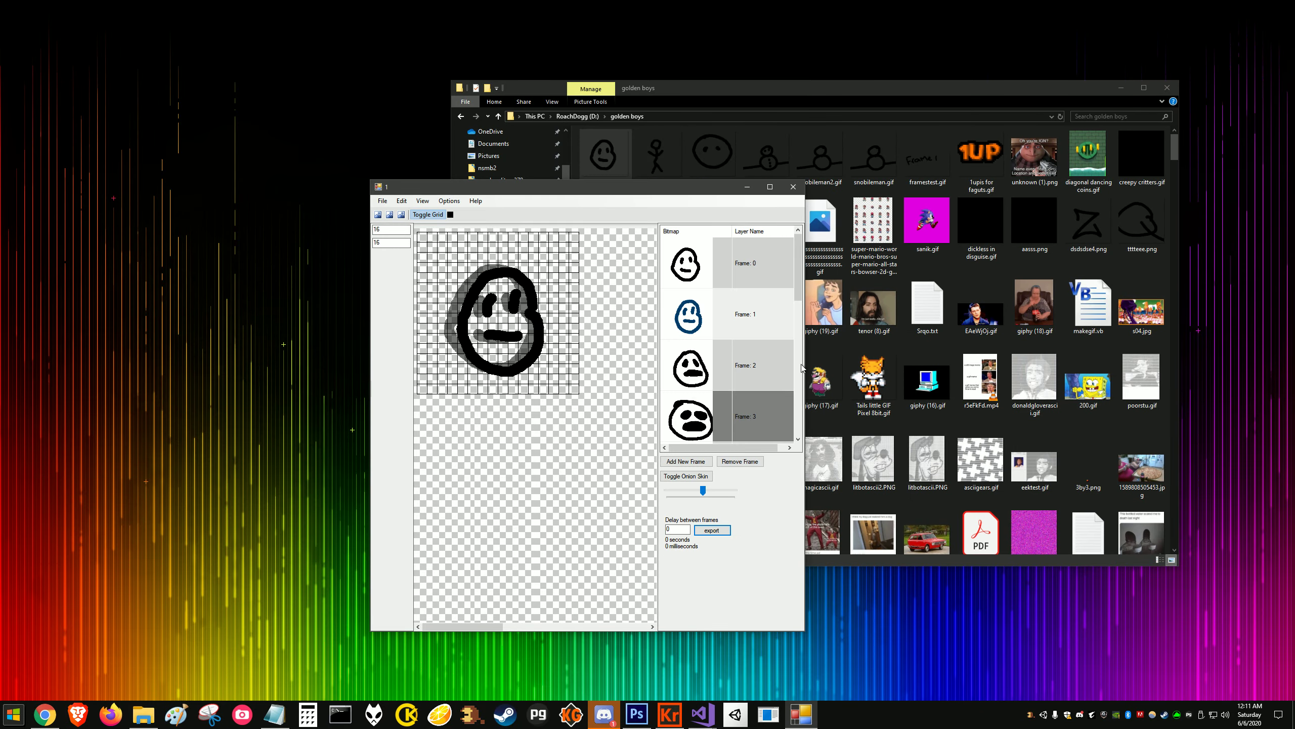
drag(797, 293, 797, 422)
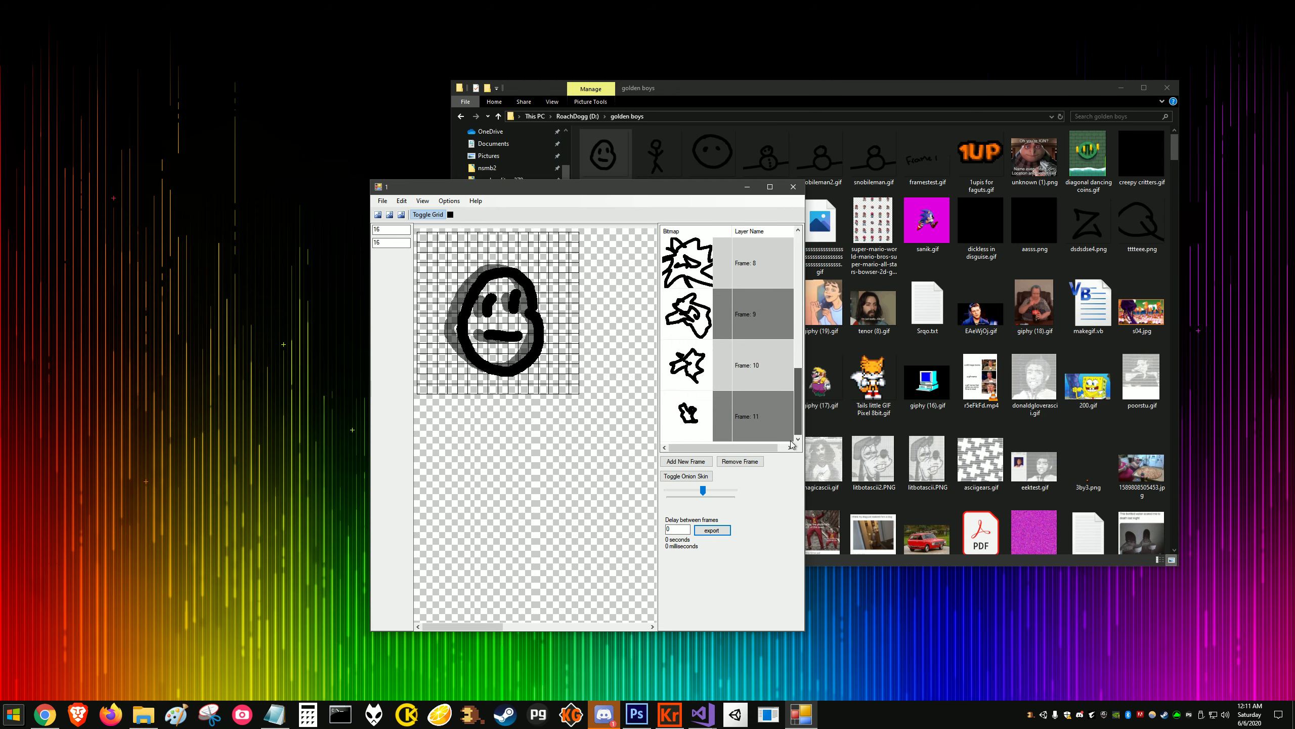